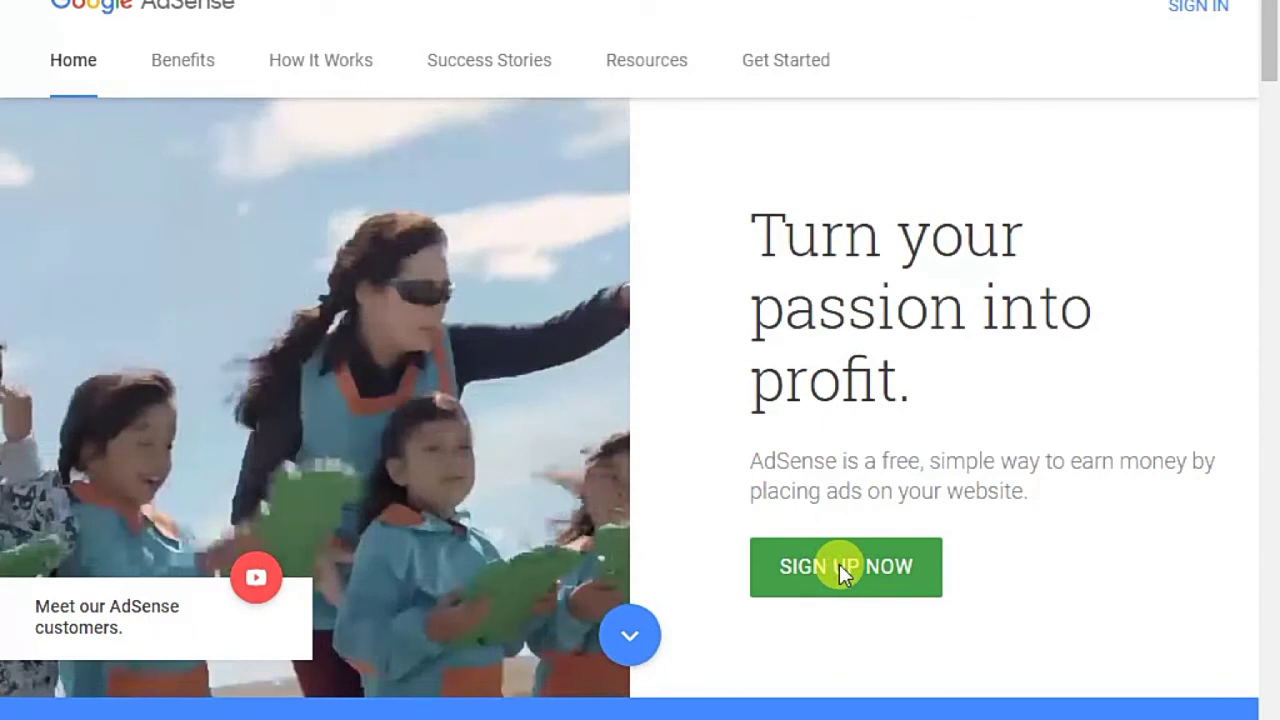
{"action": "left_click", "coordinate": [839, 566]}
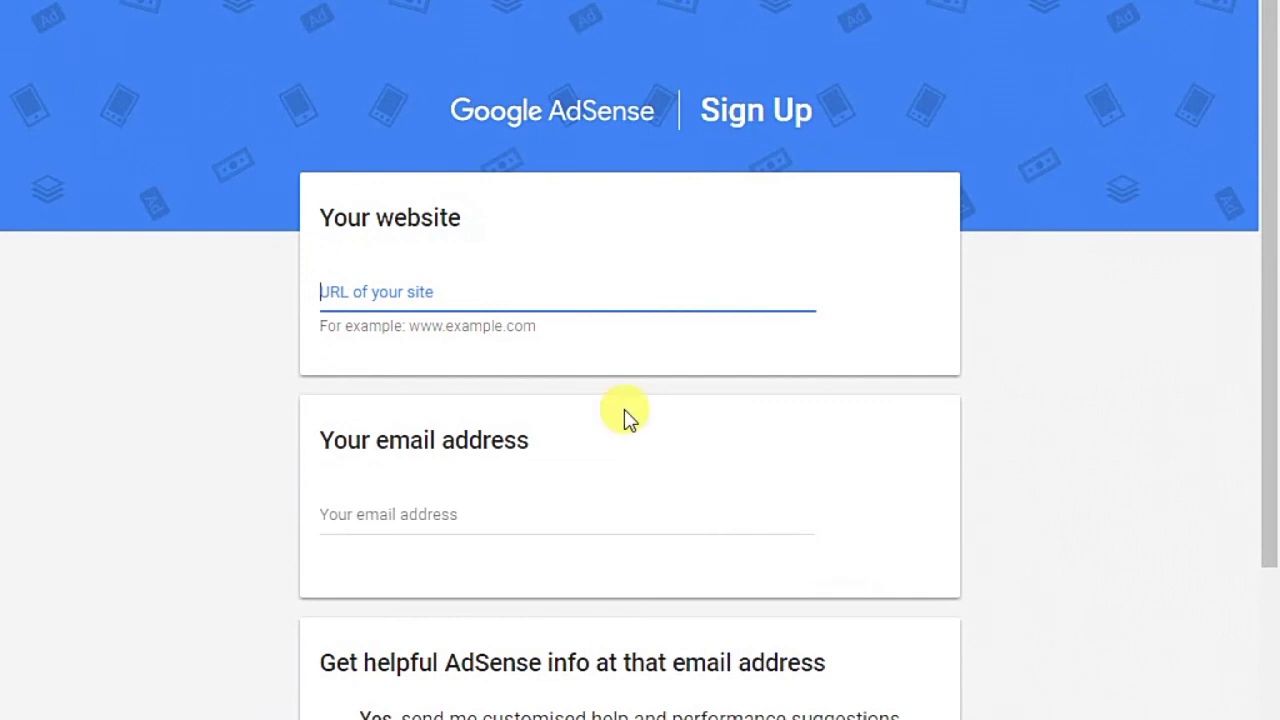
{"action": "left_click", "coordinate": [465, 287]}
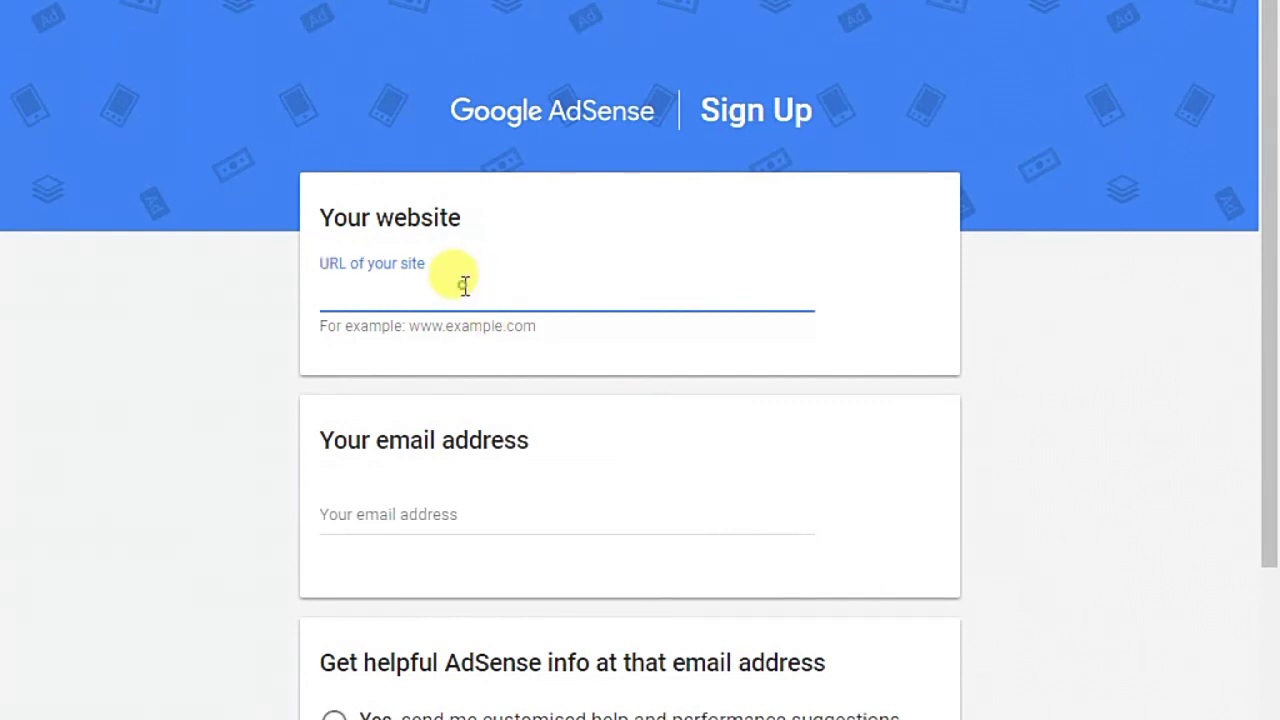
{"action": "type", "text": "www.yechan"}
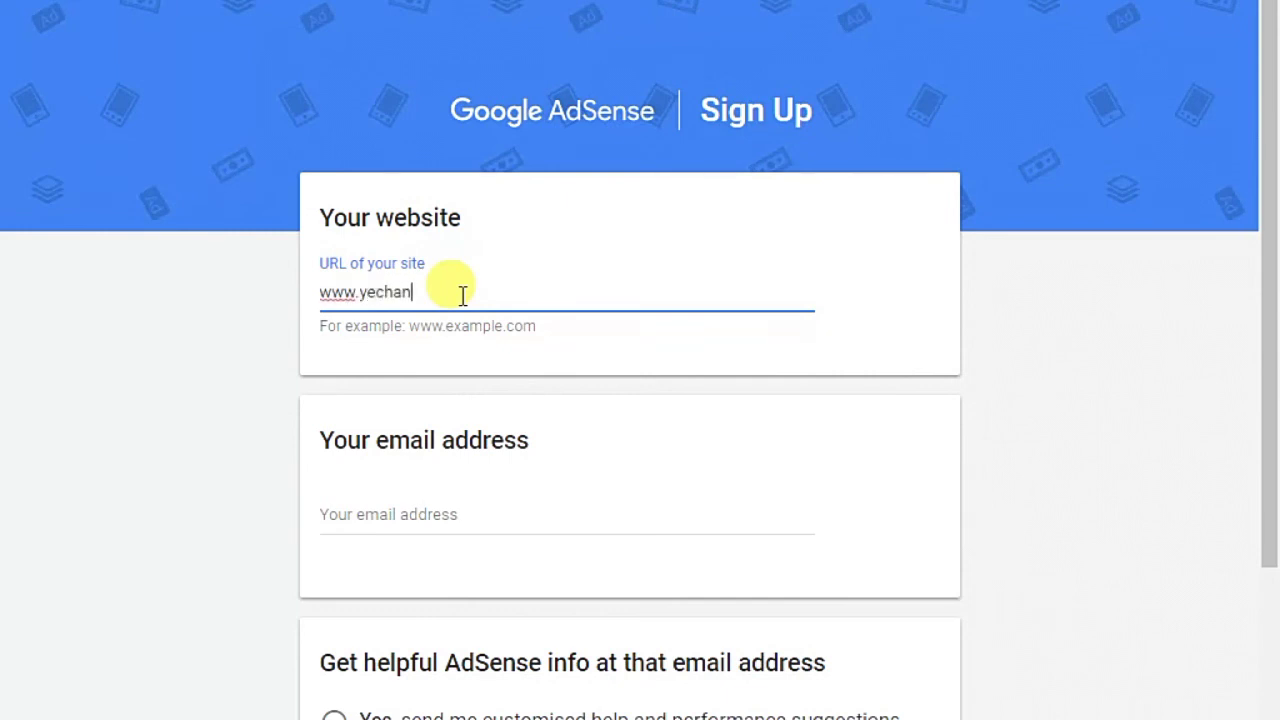
{"action": "type", "text": "dtech"}
{"action": "key", "text": "BackSpace"}
{"action": "key", "text": "BackSpace"}
{"action": "key", "text": "BackSpace"}
{"action": "key", "text": "BackSpace"}
{"action": "key", "text": "BackSpace"}
{"action": "key", "text": "BackSpace"}
{"action": "key", "text": "BackSpace"}
{"action": "key", "text": "BackSpace"}
{"action": "key", "text": "BackSpace"}
{"action": "key", "text": "BackSpace"}
{"action": "key", "text": "BackSpace"}
{"action": "type", "text": "techandtour.tk"}
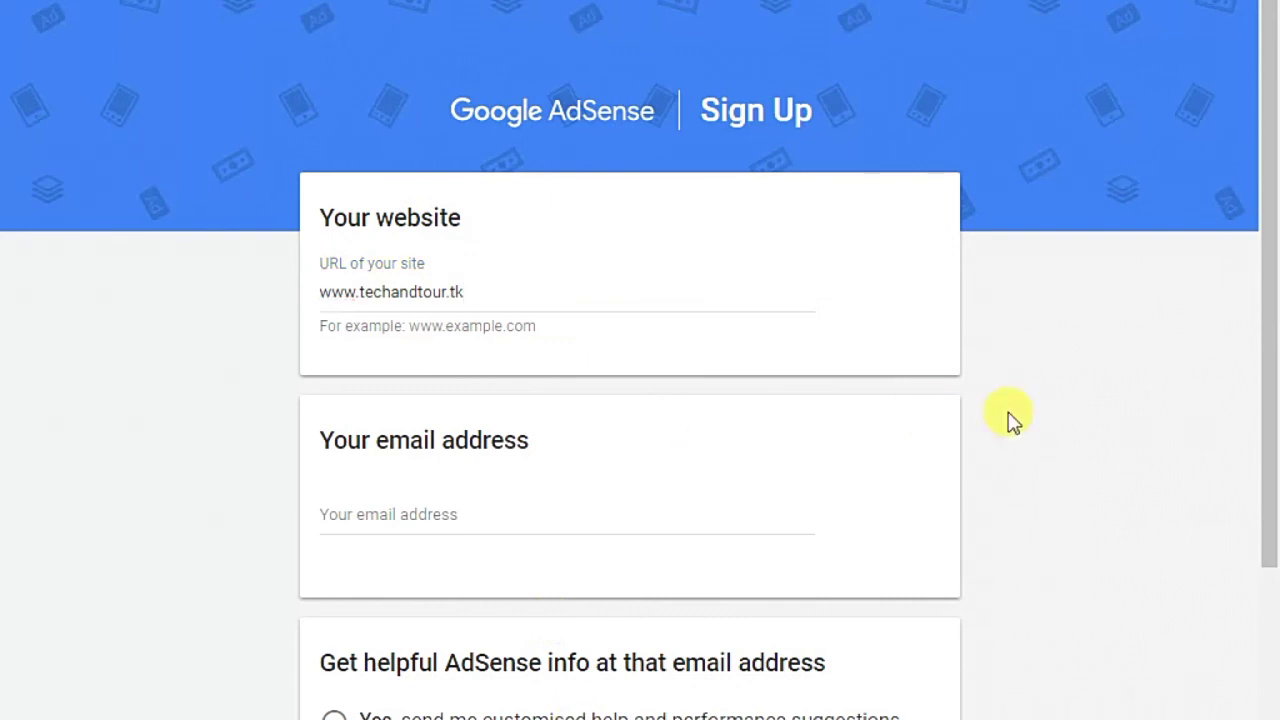
- Fill in the suggested email address, opt in to customised help and performance suggestions, and save to continue
{"action": "left_click", "coordinate": [653, 514]}
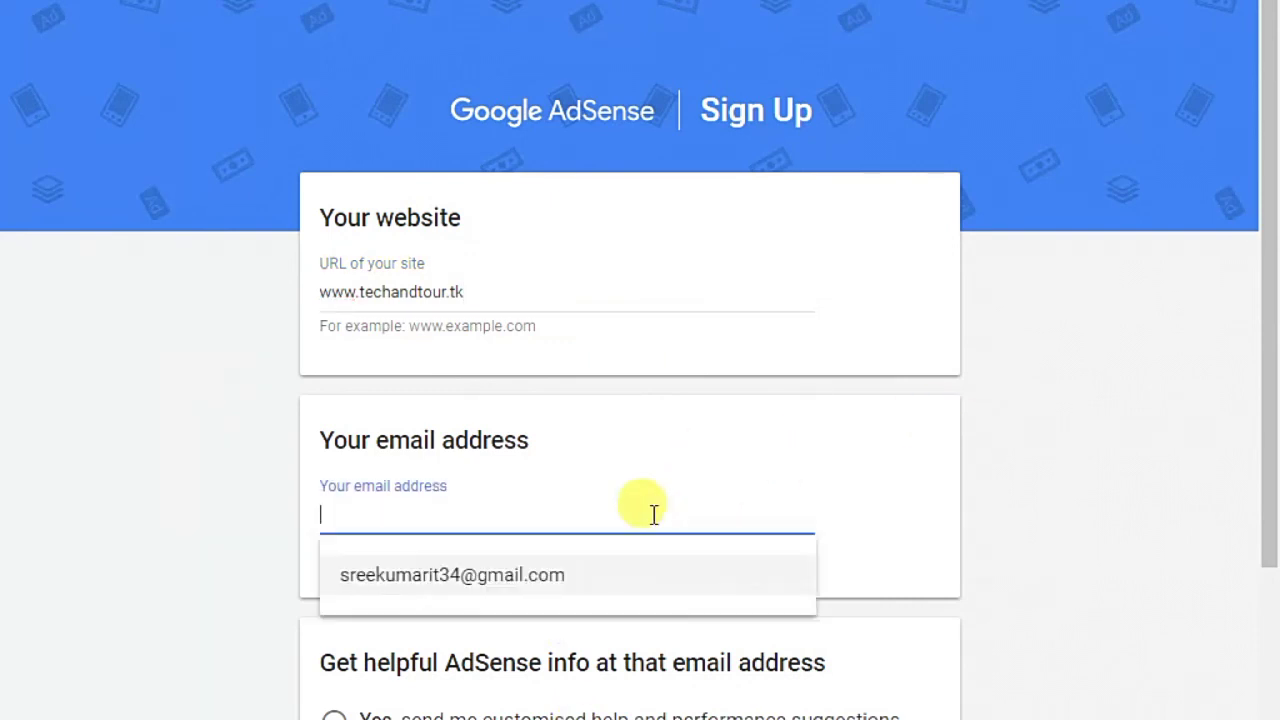
{"action": "left_click", "coordinate": [617, 577]}
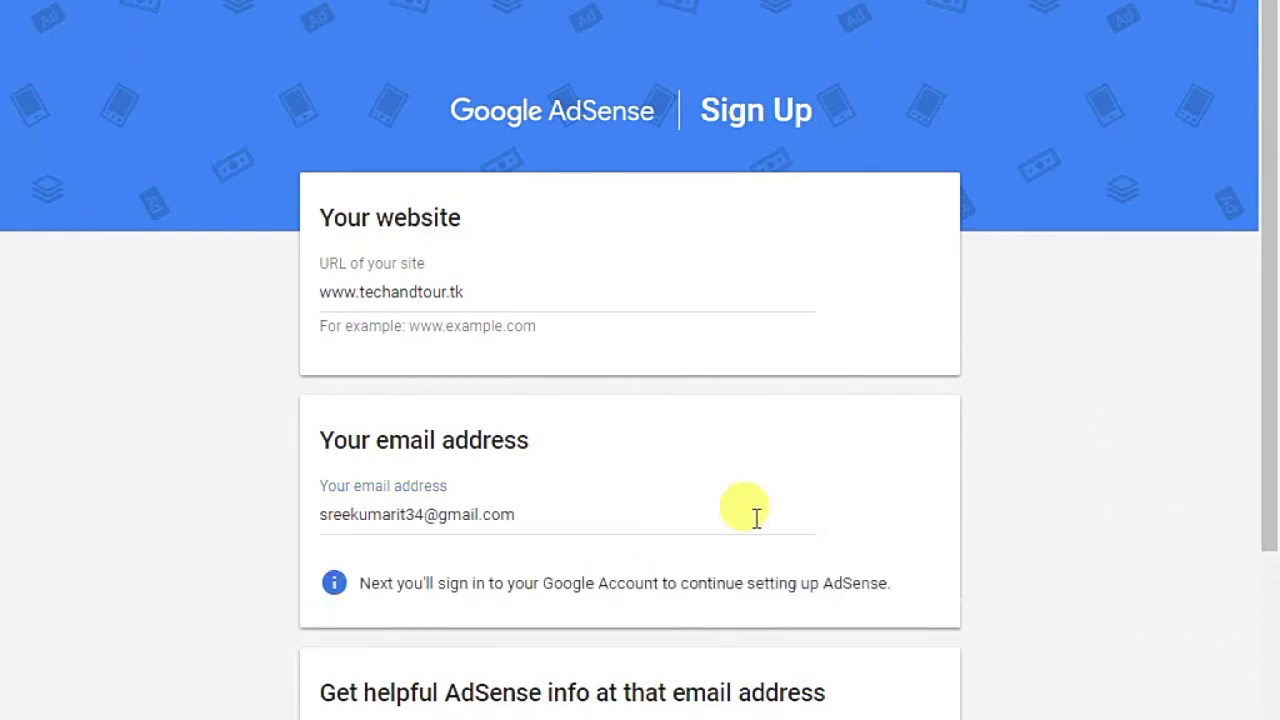
{"action": "scroll", "coordinate": [757, 517], "scroll_direction": "down", "scroll_amount": 3}
{"action": "left_click", "coordinate": [336, 505]}
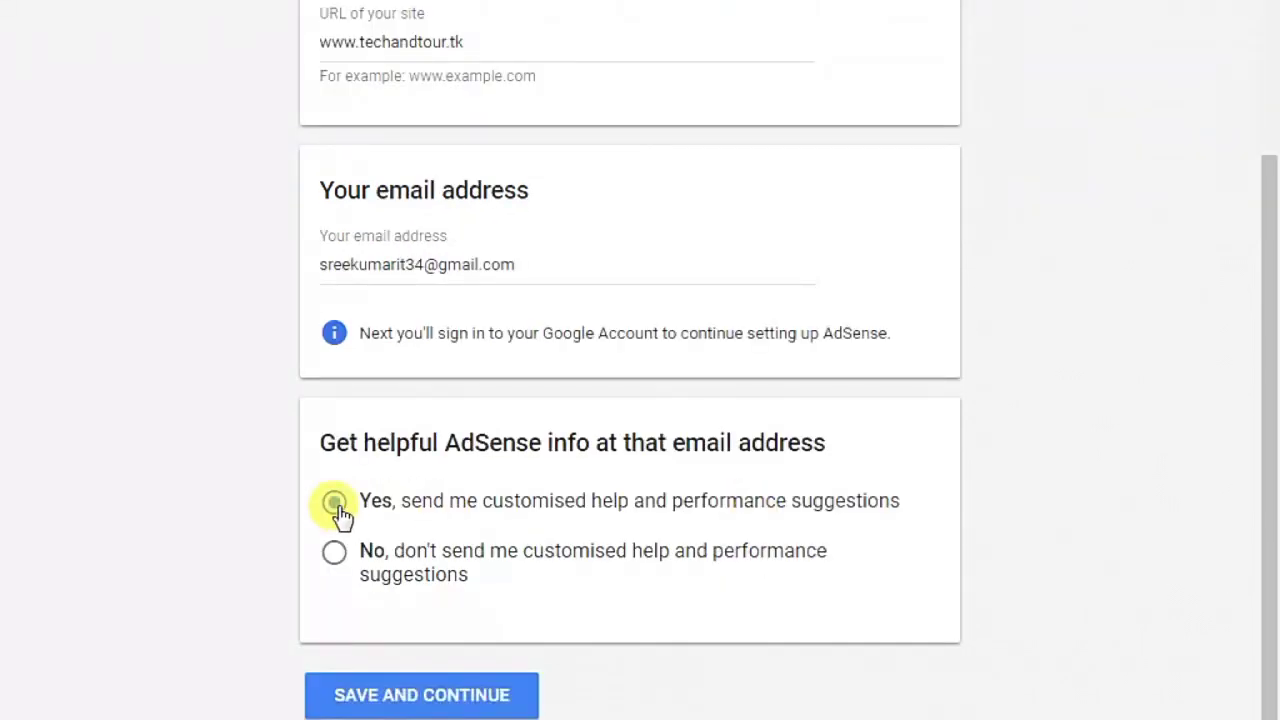
{"action": "left_click", "coordinate": [400, 694]}
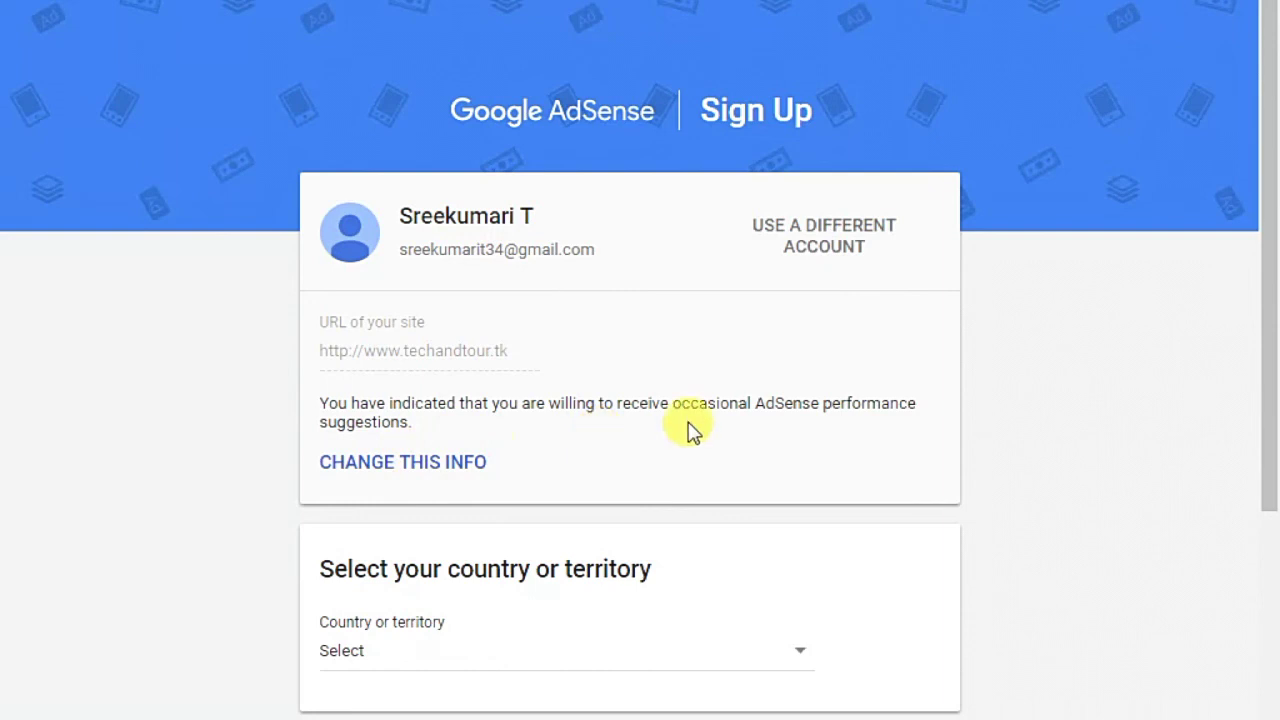
- Set the country or territory of the AdSense account to India
{"action": "scroll", "coordinate": [494, 528], "scroll_direction": "down", "scroll_amount": 3}
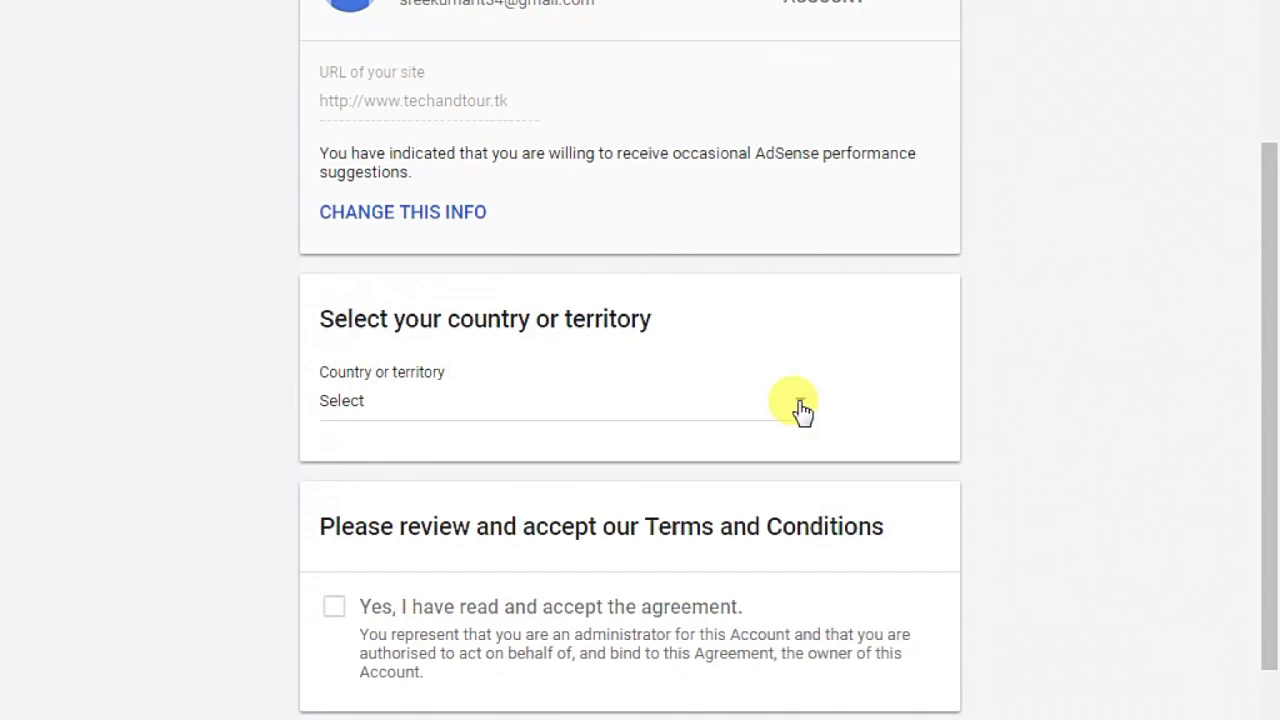
{"action": "left_click", "coordinate": [801, 405]}
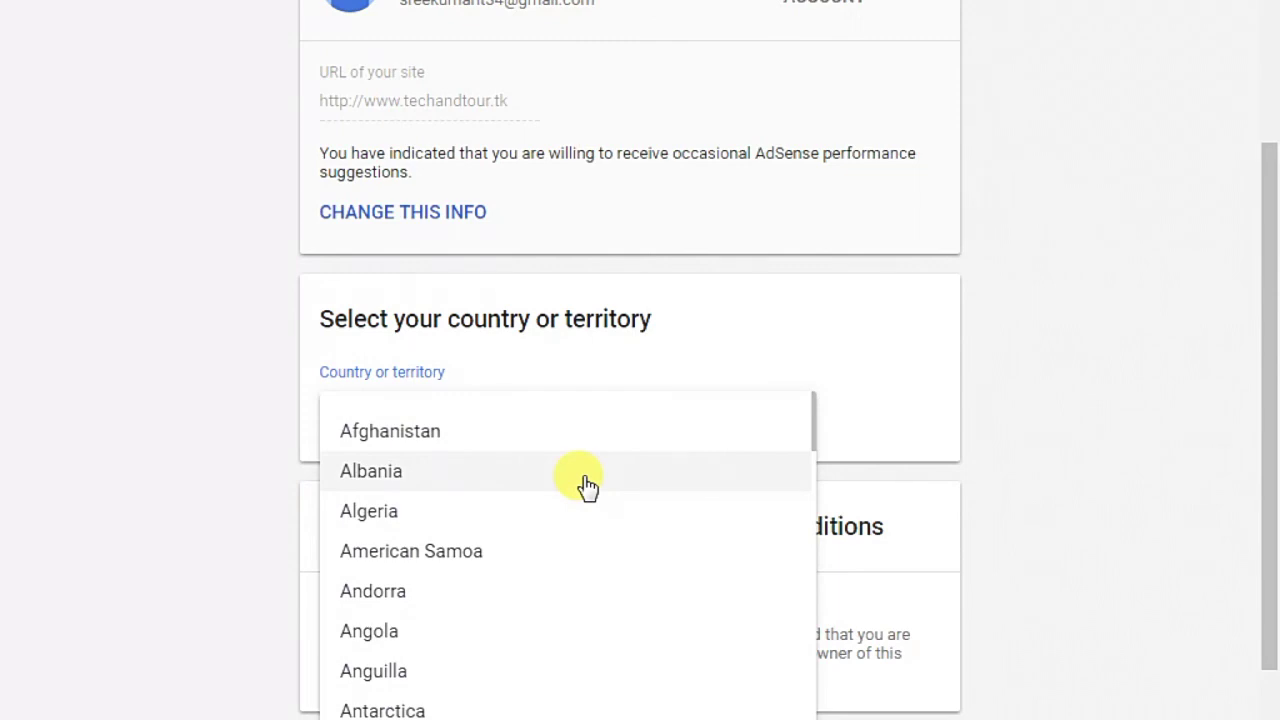
{"action": "scroll", "coordinate": [446, 463], "scroll_direction": "down", "scroll_amount": 15}
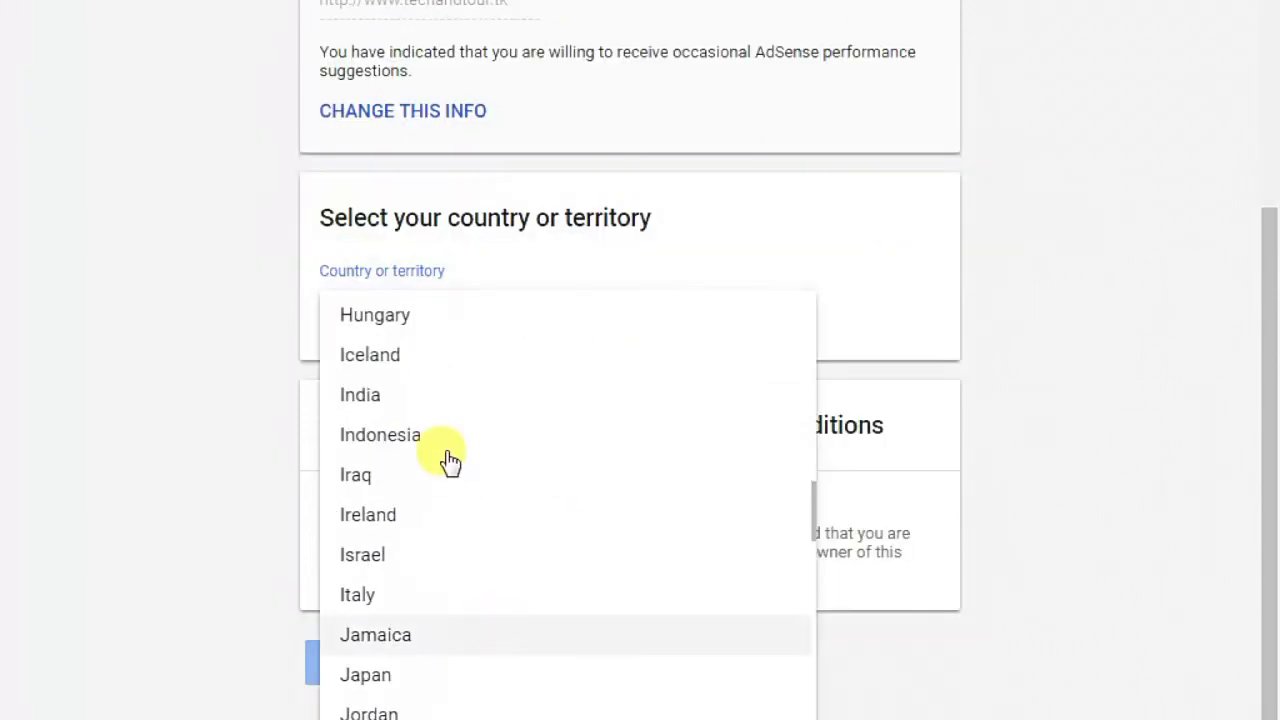
{"action": "left_click", "coordinate": [389, 398]}
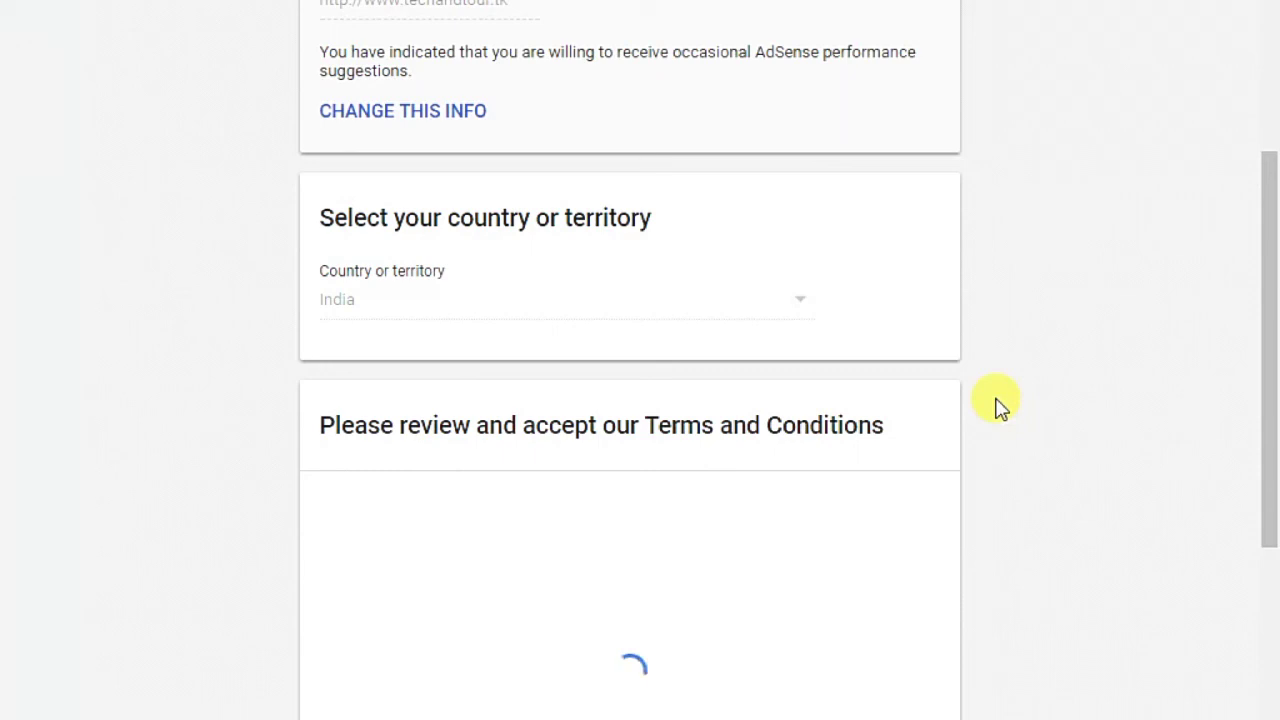
- Accept the AdSense Terms and Conditions, create the account and get started from the welcome message
{"action": "scroll", "coordinate": [1060, 380], "scroll_direction": "down", "scroll_amount": 2}
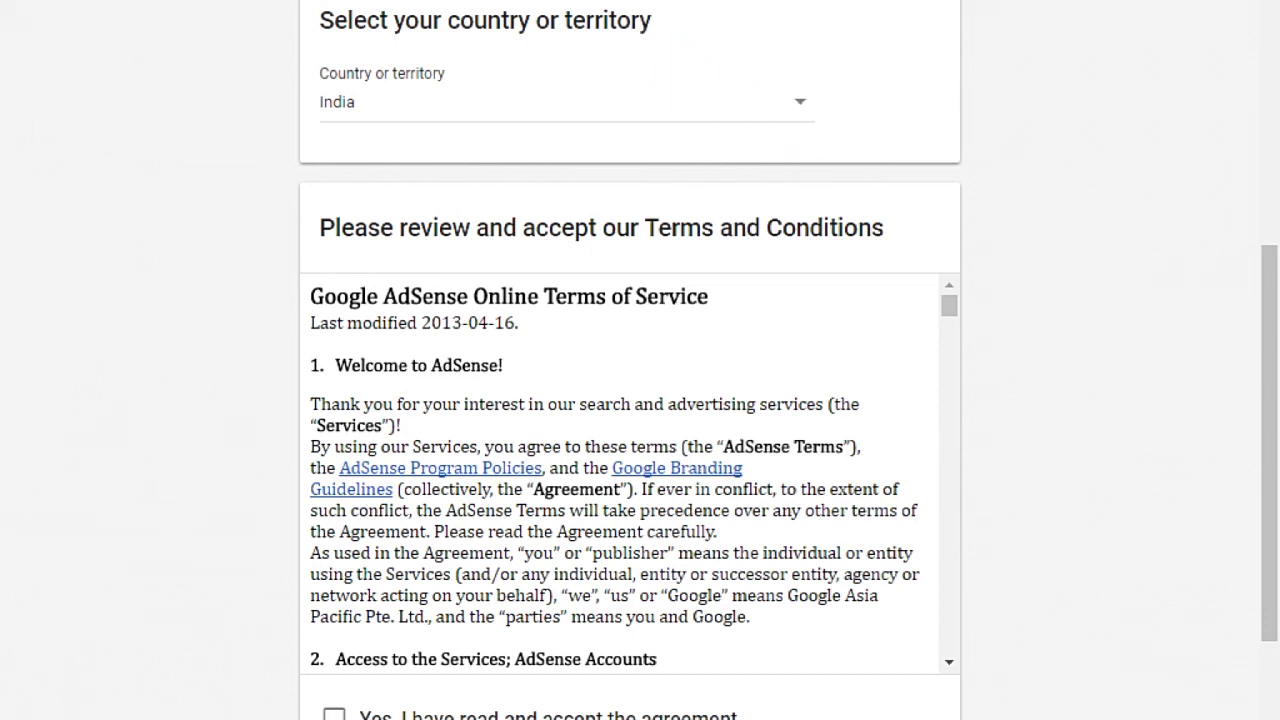
{"action": "scroll", "coordinate": [863, 591], "scroll_direction": "down", "scroll_amount": 3}
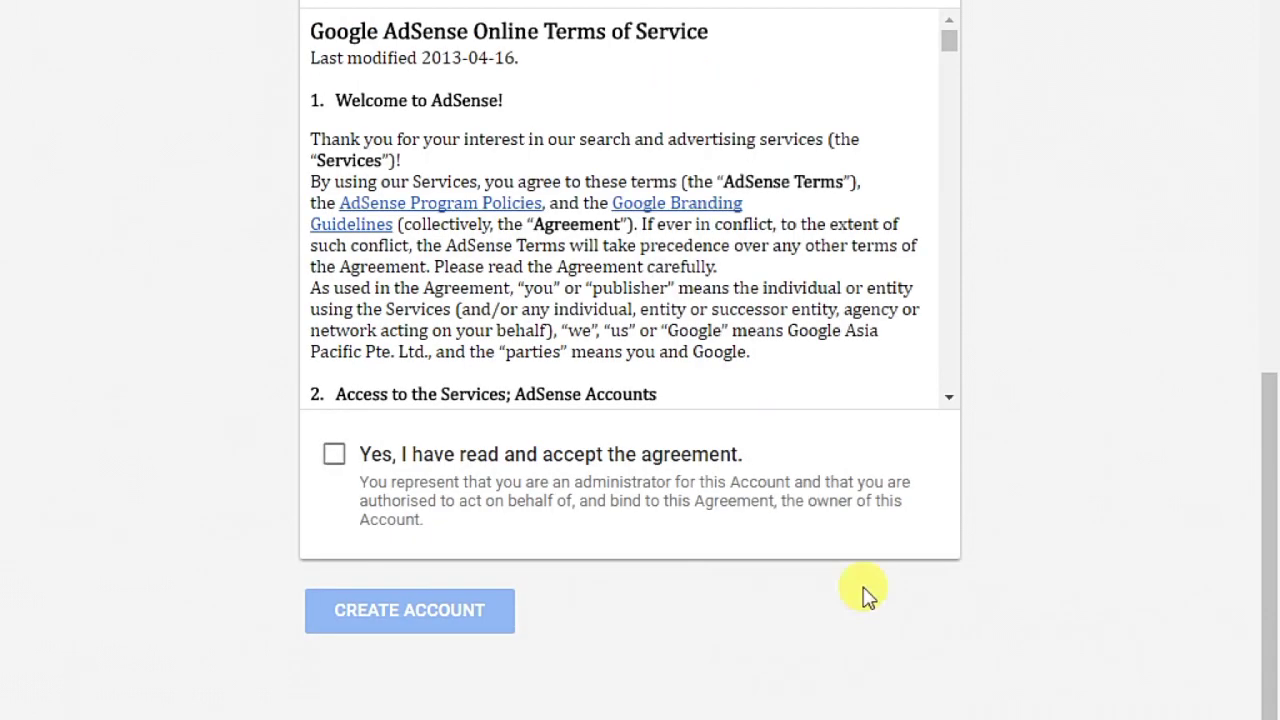
{"action": "left_click", "coordinate": [334, 456]}
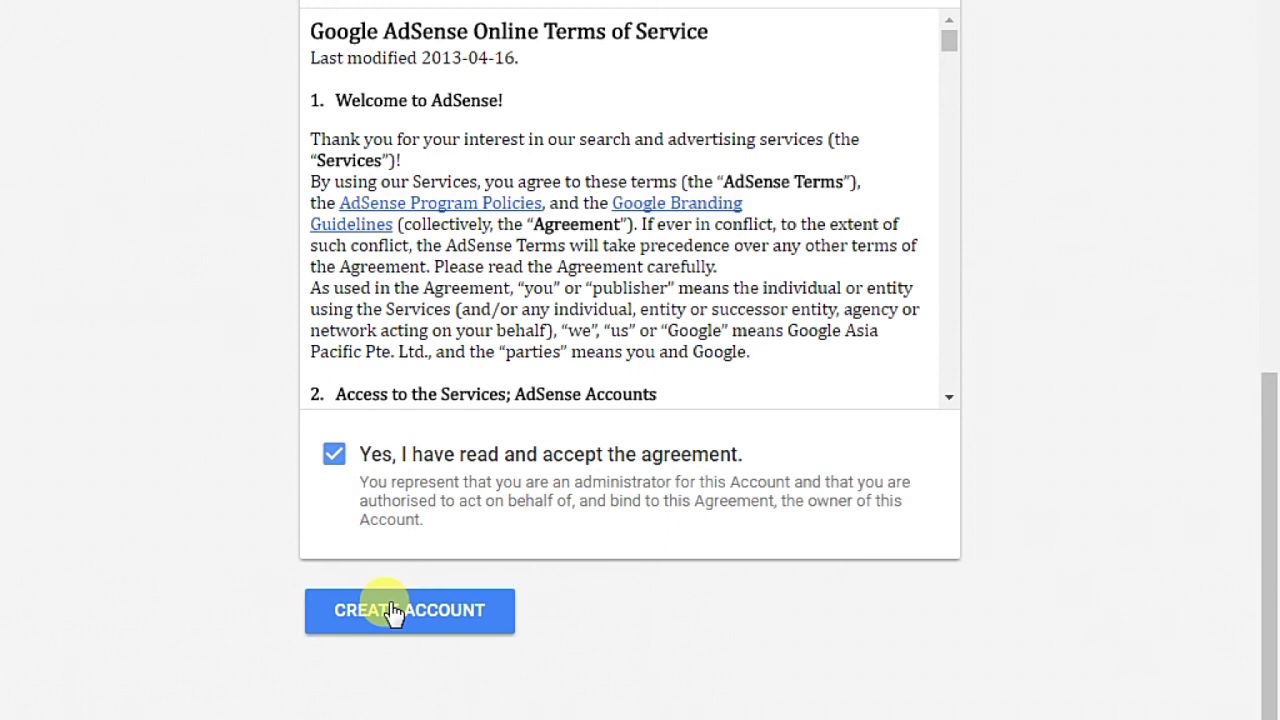
{"action": "left_click", "coordinate": [395, 612]}
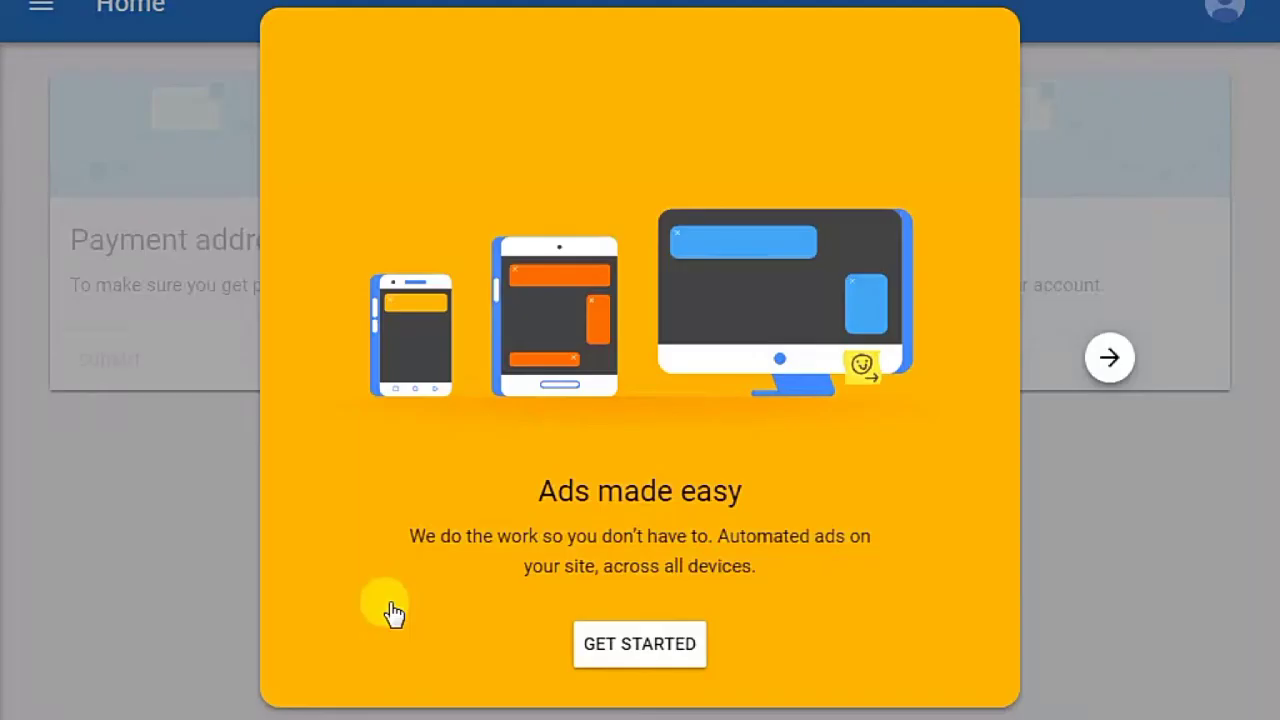
{"action": "left_click", "coordinate": [655, 646]}
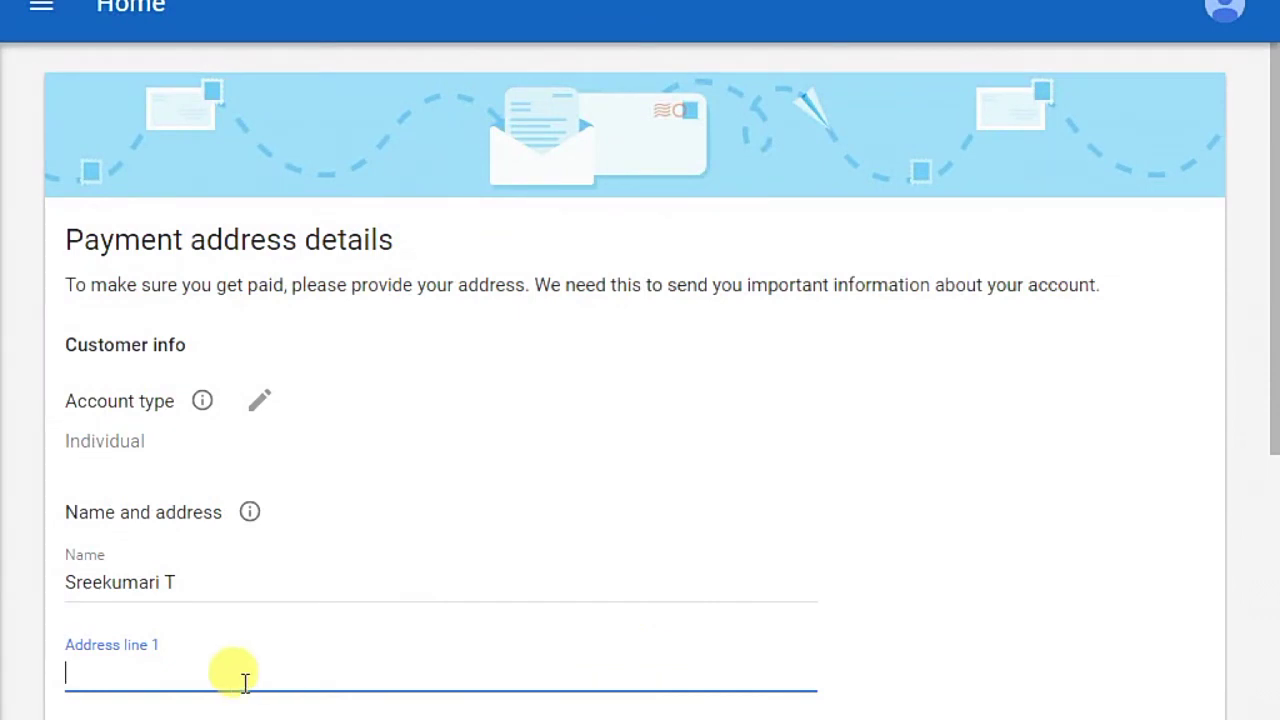
{"action": "type", "text": "va"}
{"action": "key", "text": "BackSpace"}
{"action": "key", "text": "BackSpace"}
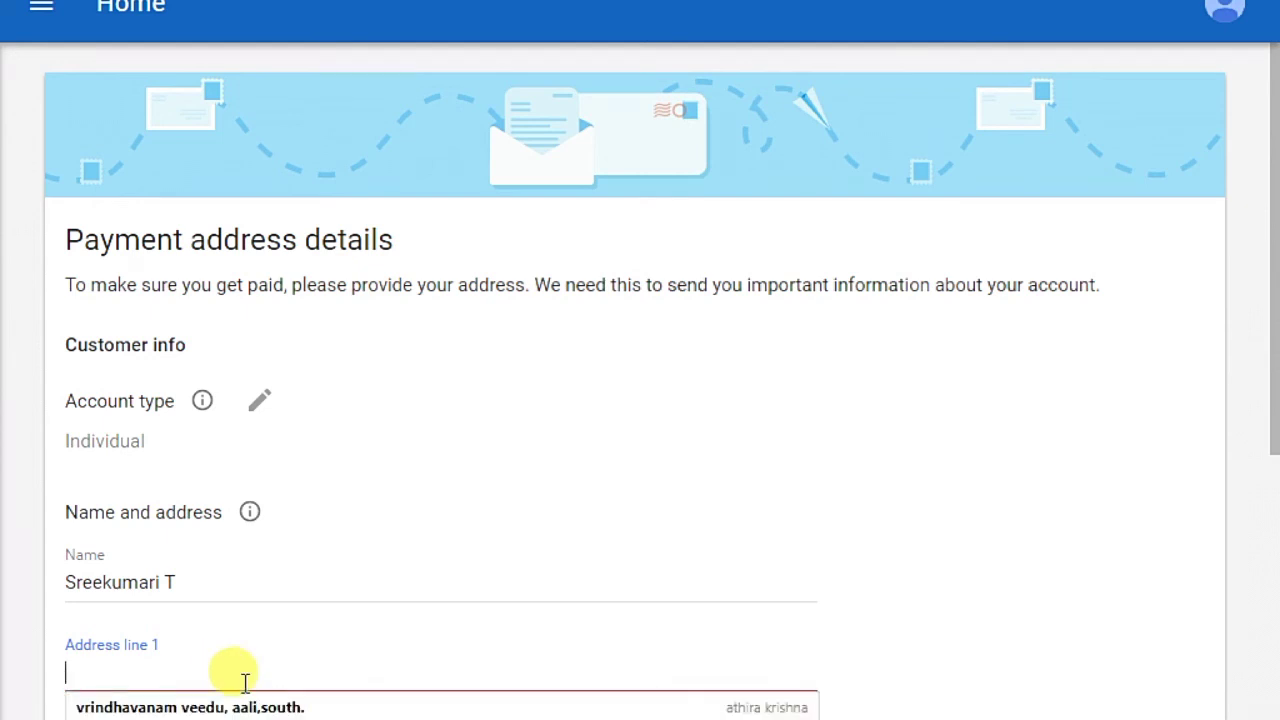
{"action": "type", "text": "sre"}
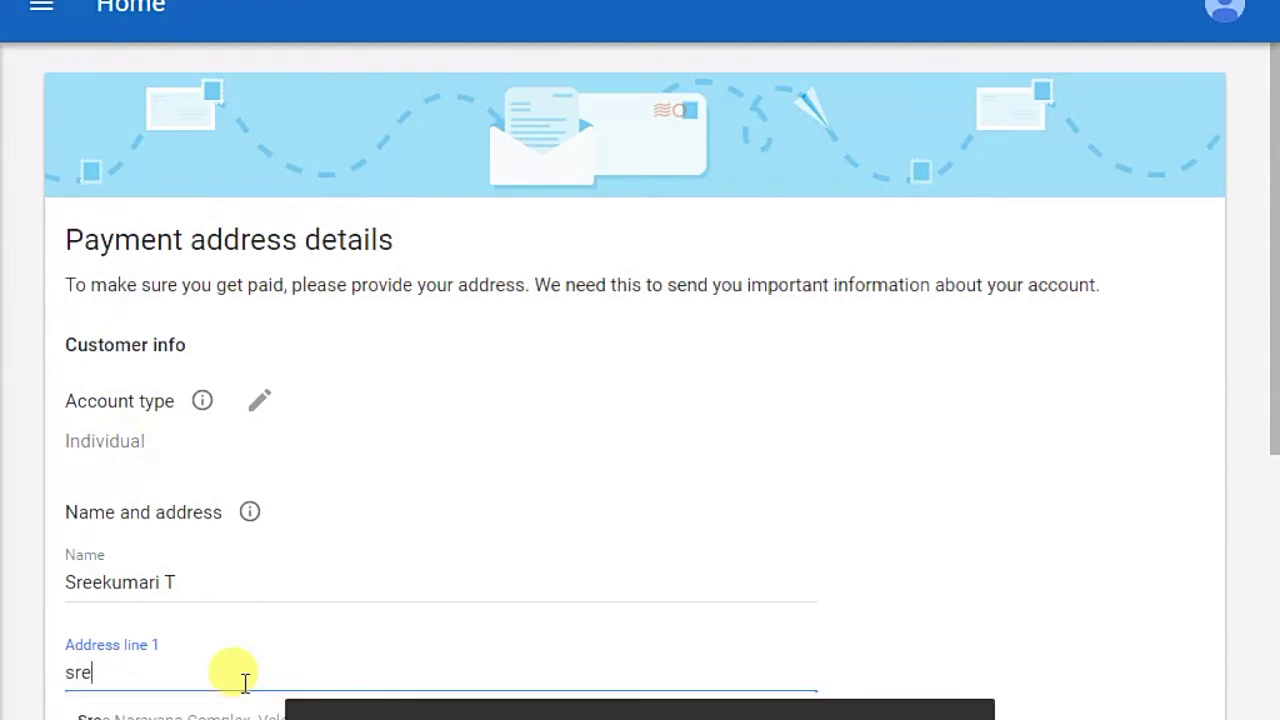
{"action": "key", "text": "BackSpace"}
{"action": "key", "text": "BackSpace"}
{"action": "key", "text": "BackSpace"}
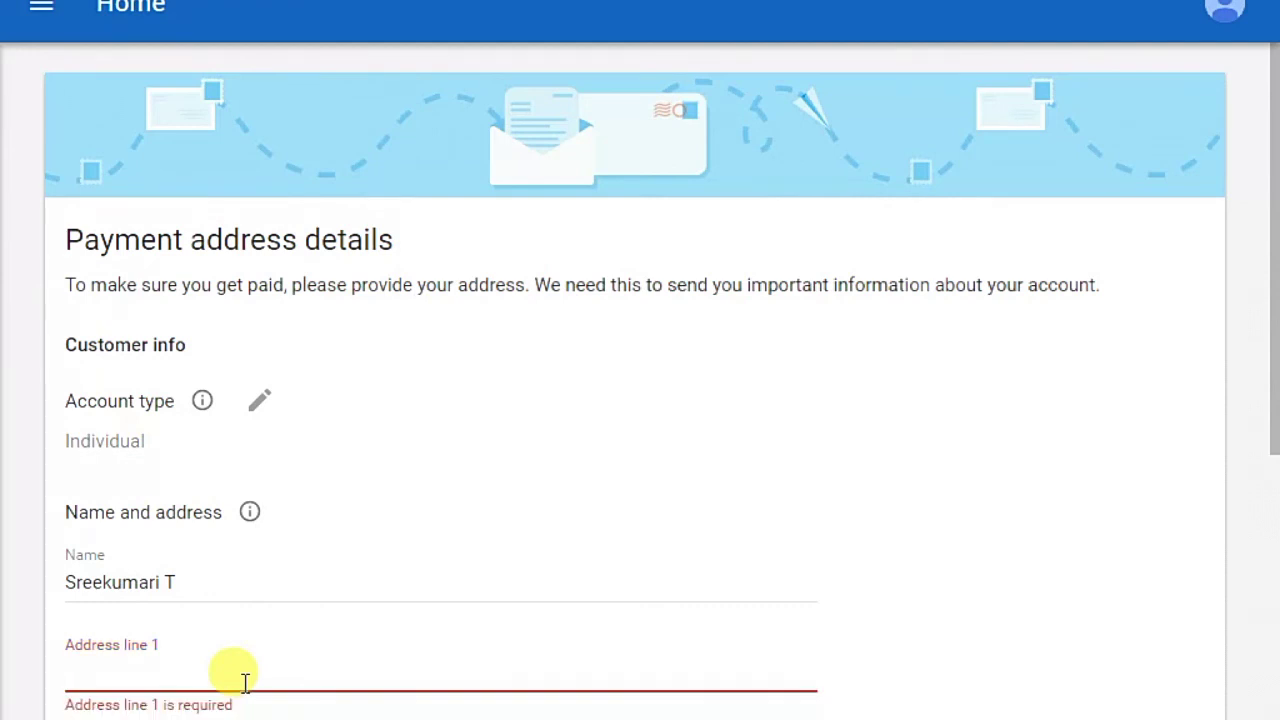
- Submit the completed payment address details
{"action": "left_click", "coordinate": [451, 701]}
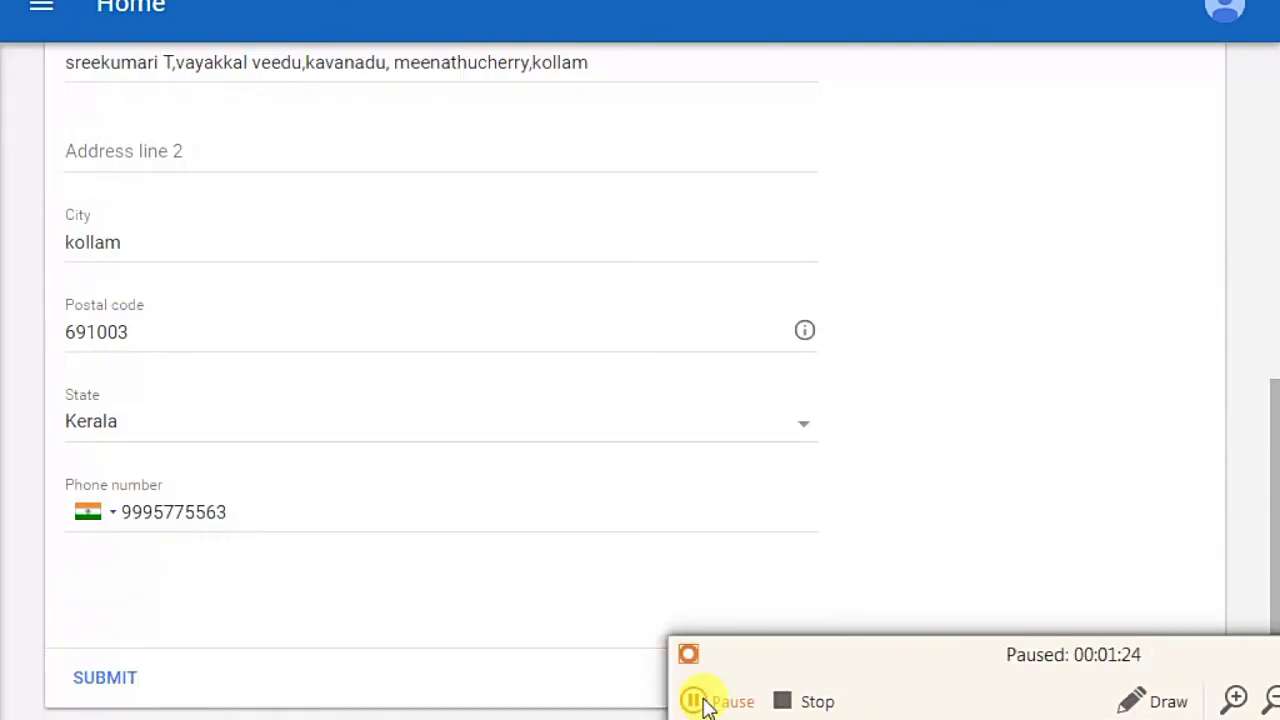
{"action": "left_click", "coordinate": [694, 701]}
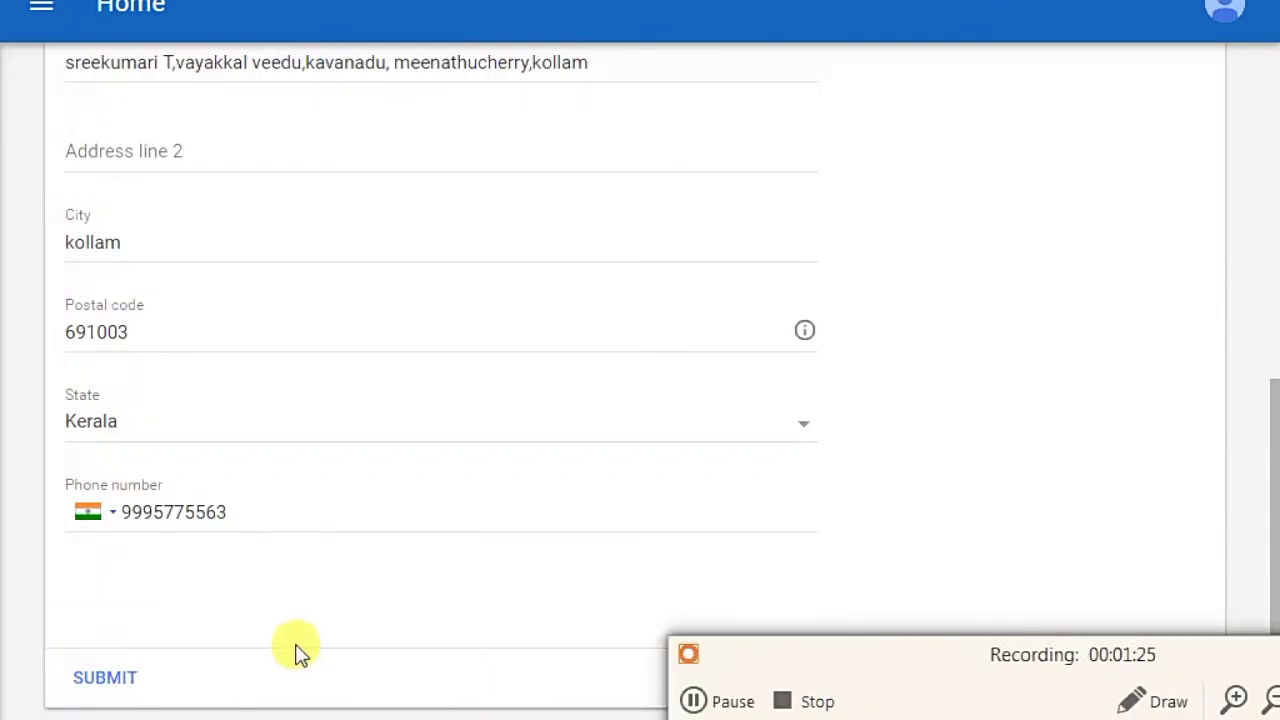
{"action": "left_click", "coordinate": [106, 684]}
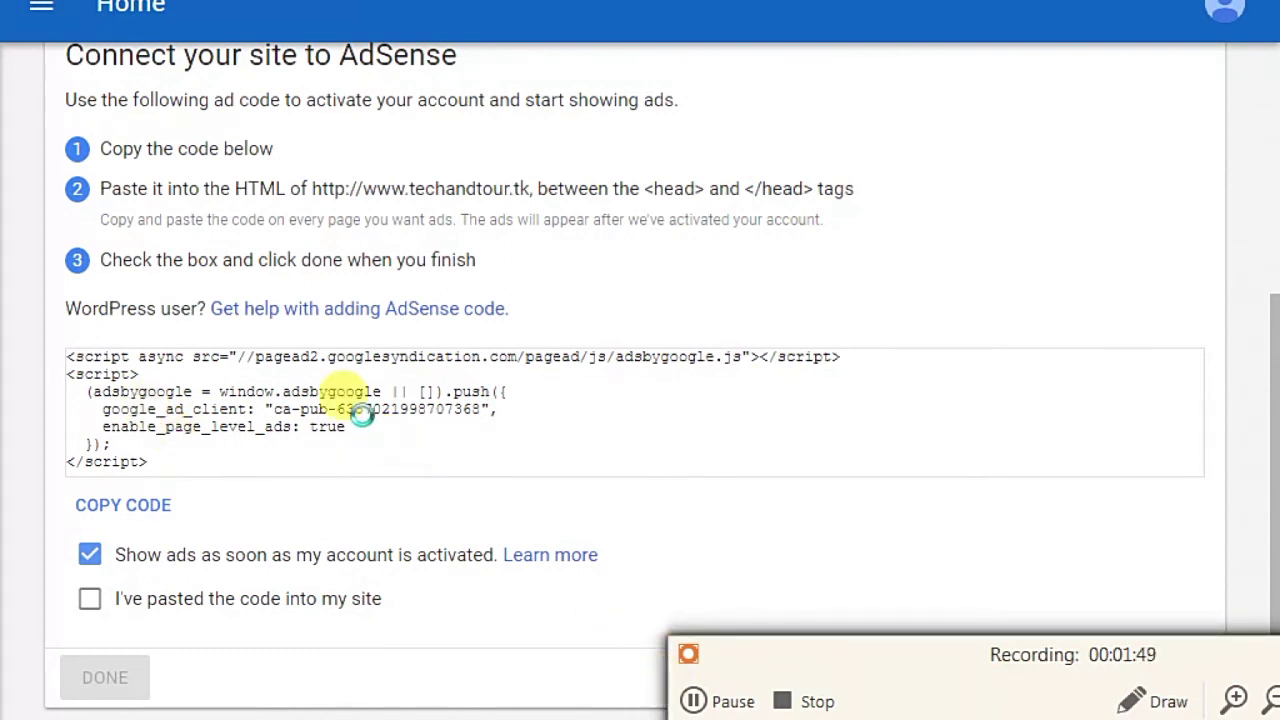
- Select the entire AdSense ad code script and copy it to the clipboard
{"action": "scroll", "coordinate": [650, 688], "scroll_direction": "up", "scroll_amount": 4}
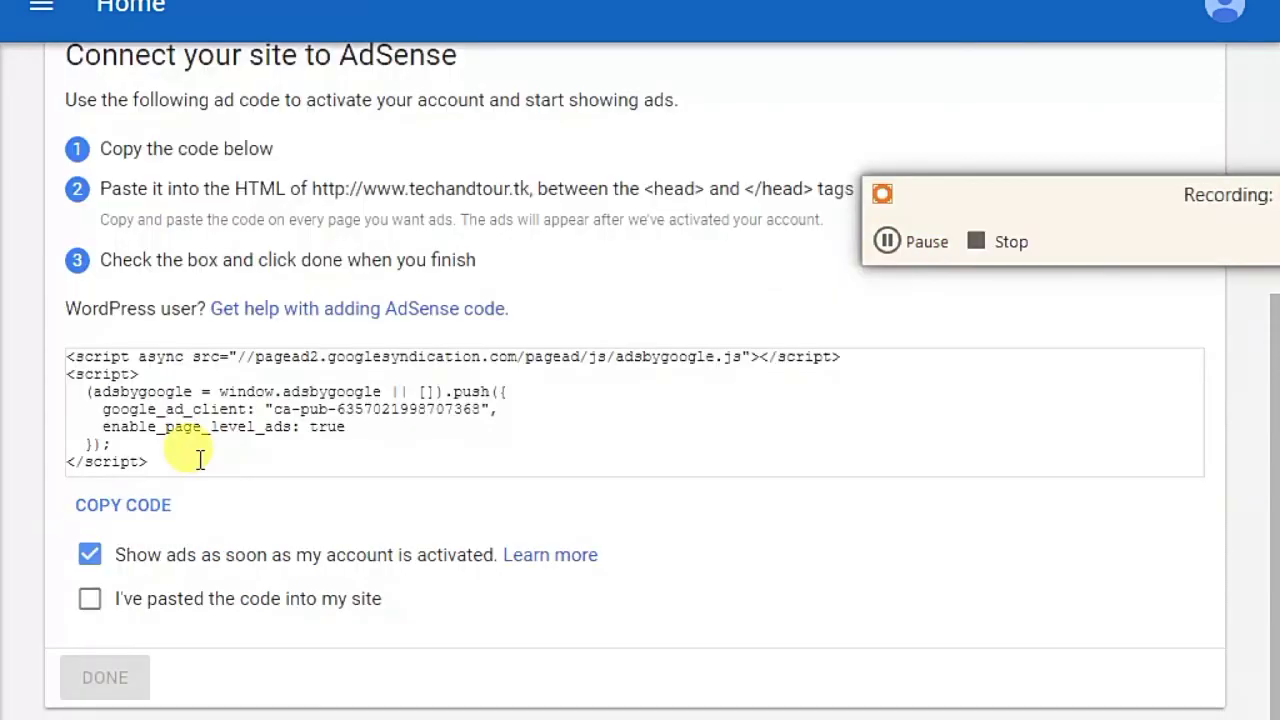
{"action": "left_click", "coordinate": [200, 460]}
{"action": "left_click_drag", "start_coordinate": [165, 462], "coordinate": [66, 352]}
{"action": "key", "text": "ctrl+c"}
{"action": "right_click", "coordinate": [68, 354]}
{"action": "left_click", "coordinate": [88, 369]}
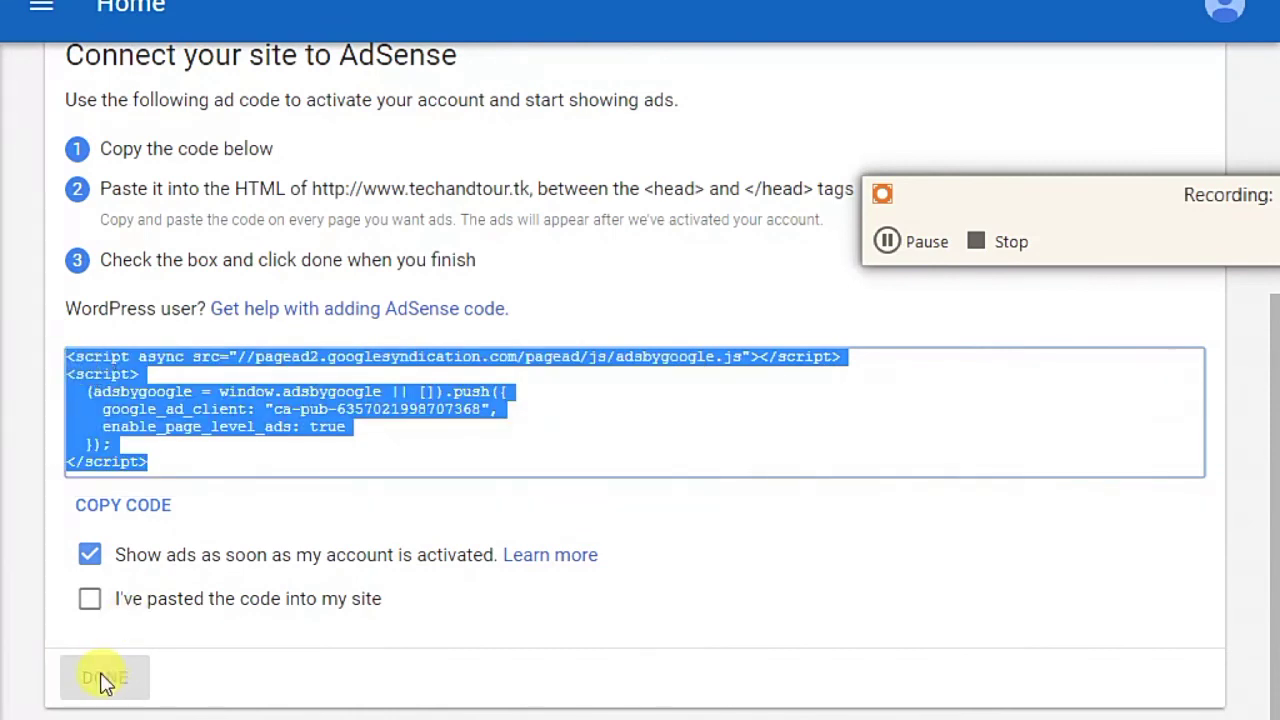
- Switch to Blogger and open the sidebar's HTML/JavaScript gadget for editing in the Tech and Tourism blog's layout
{"action": "left_click", "coordinate": [887, 242]}
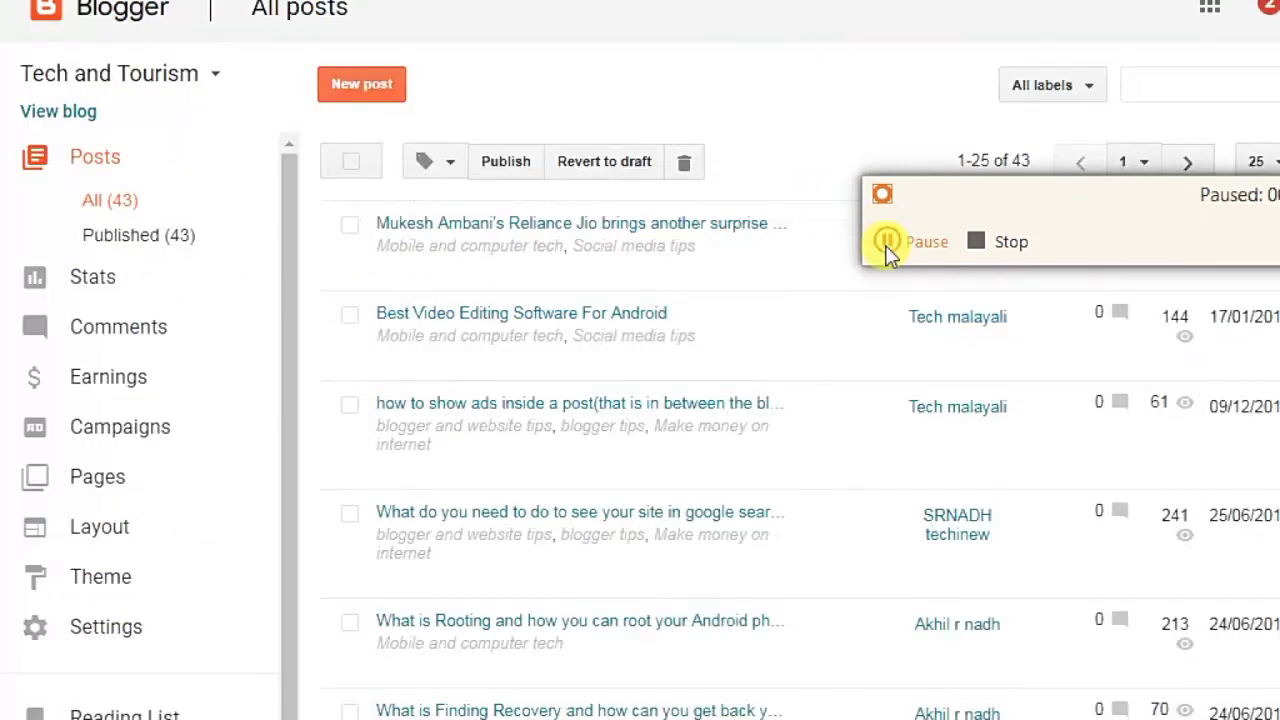
{"action": "left_click", "coordinate": [157, 543]}
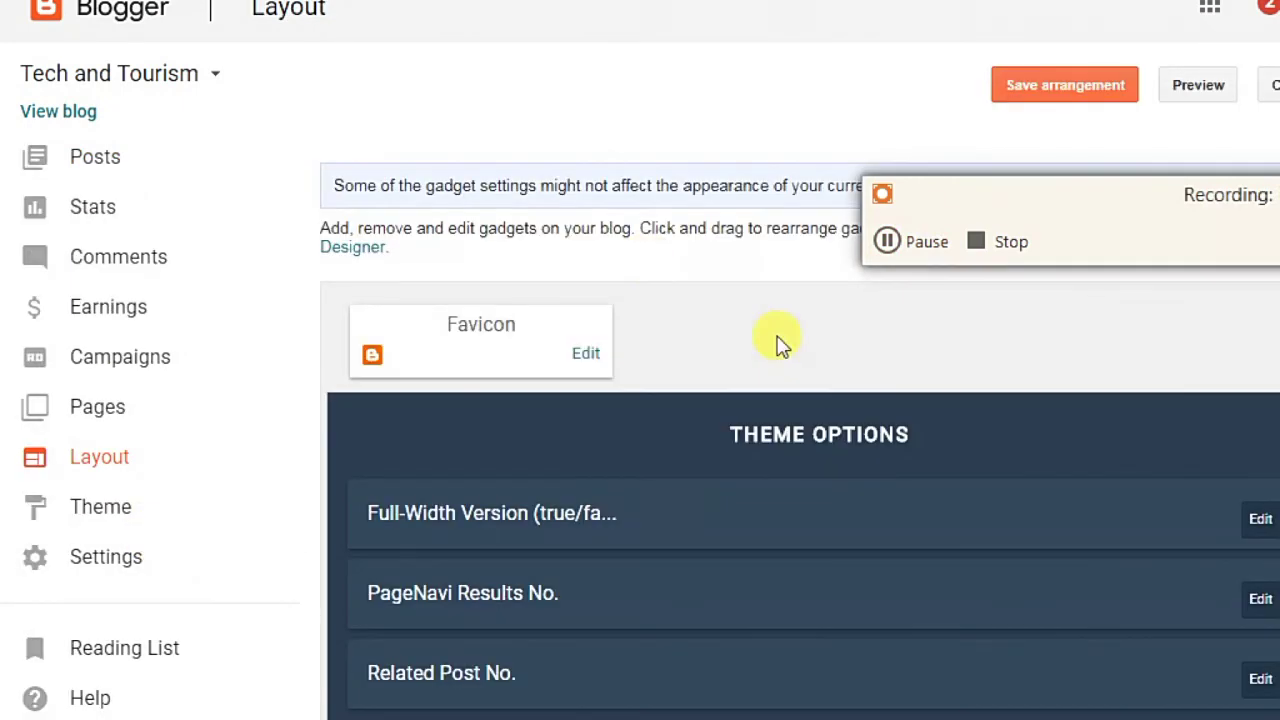
{"action": "scroll", "coordinate": [781, 343], "scroll_direction": "down", "scroll_amount": 4}
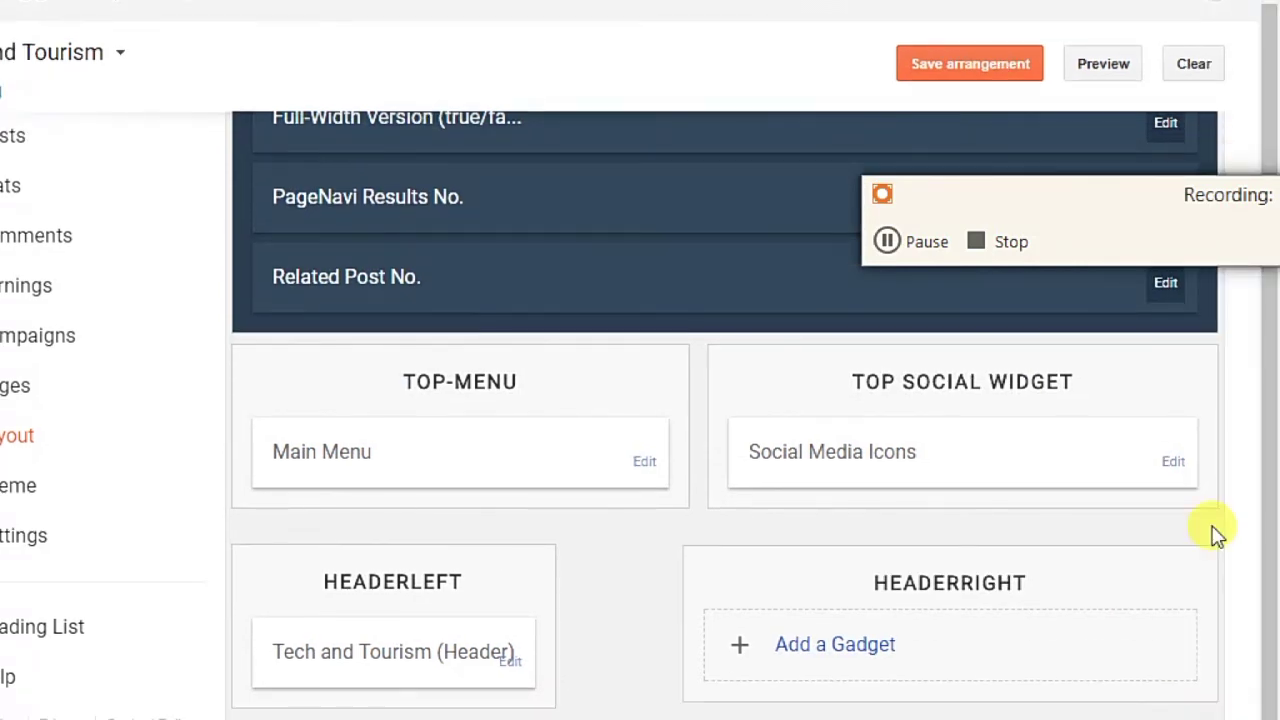
{"action": "scroll", "coordinate": [1216, 535], "scroll_direction": "down", "scroll_amount": 8}
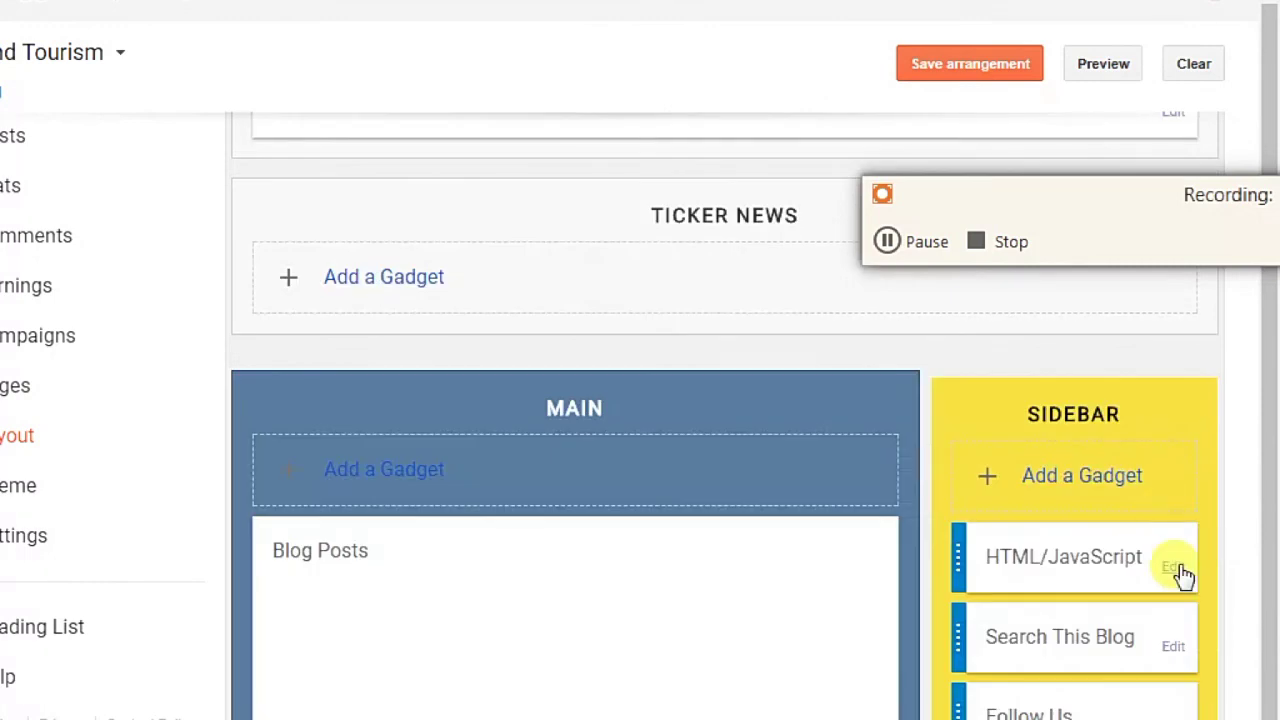
{"action": "left_click", "coordinate": [1180, 568]}
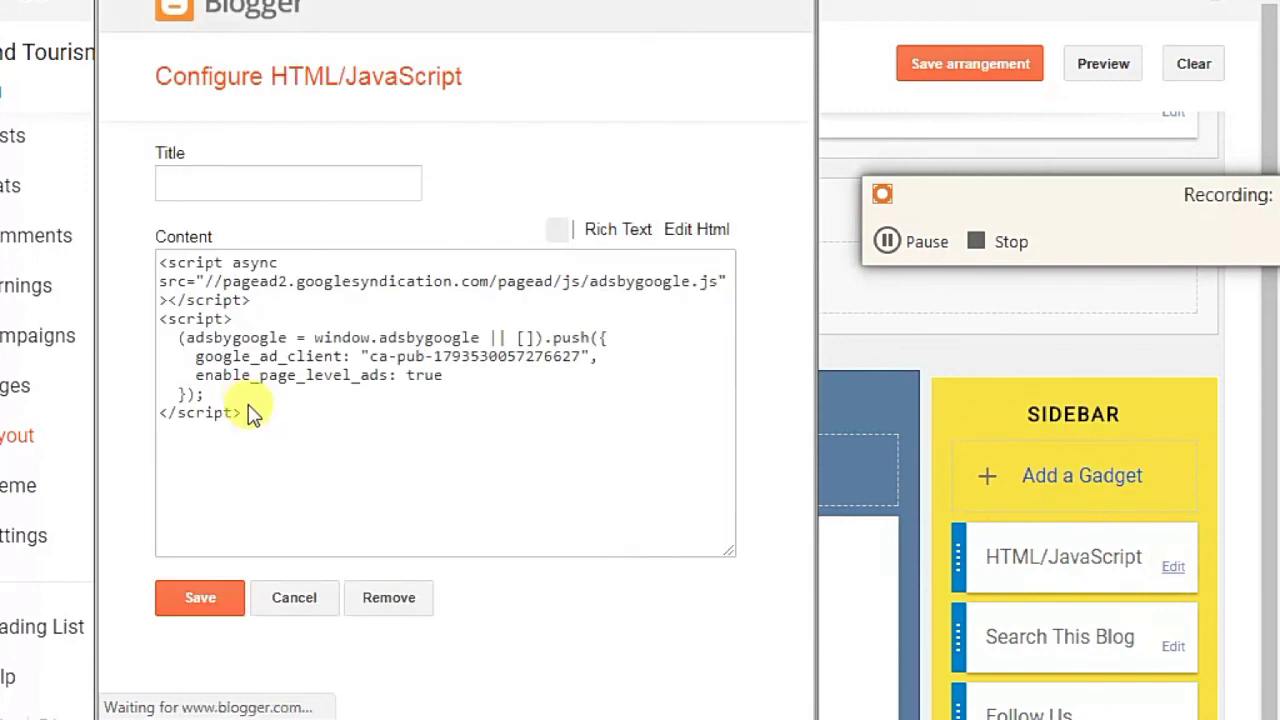
- Replace the existing script in the HTML/JavaScript gadget's content with the copied AdSense ad code
{"action": "left_click_drag", "start_coordinate": [203, 395], "coordinate": [160, 268]}
{"action": "key", "text": "Delete"}
{"action": "left_click", "coordinate": [245, 285]}
{"action": "key", "text": "BackSpace"}
{"action": "key", "text": "BackSpace"}
{"action": "key", "text": "BackSpace"}
{"action": "key", "text": "BackSpace"}
{"action": "key", "text": "BackSpace"}
{"action": "key", "text": "BackSpace"}
{"action": "key", "text": "BackSpace"}
{"action": "key", "text": "BackSpace"}
{"action": "key", "text": "BackSpace"}
{"action": "key", "text": "BackSpace"}
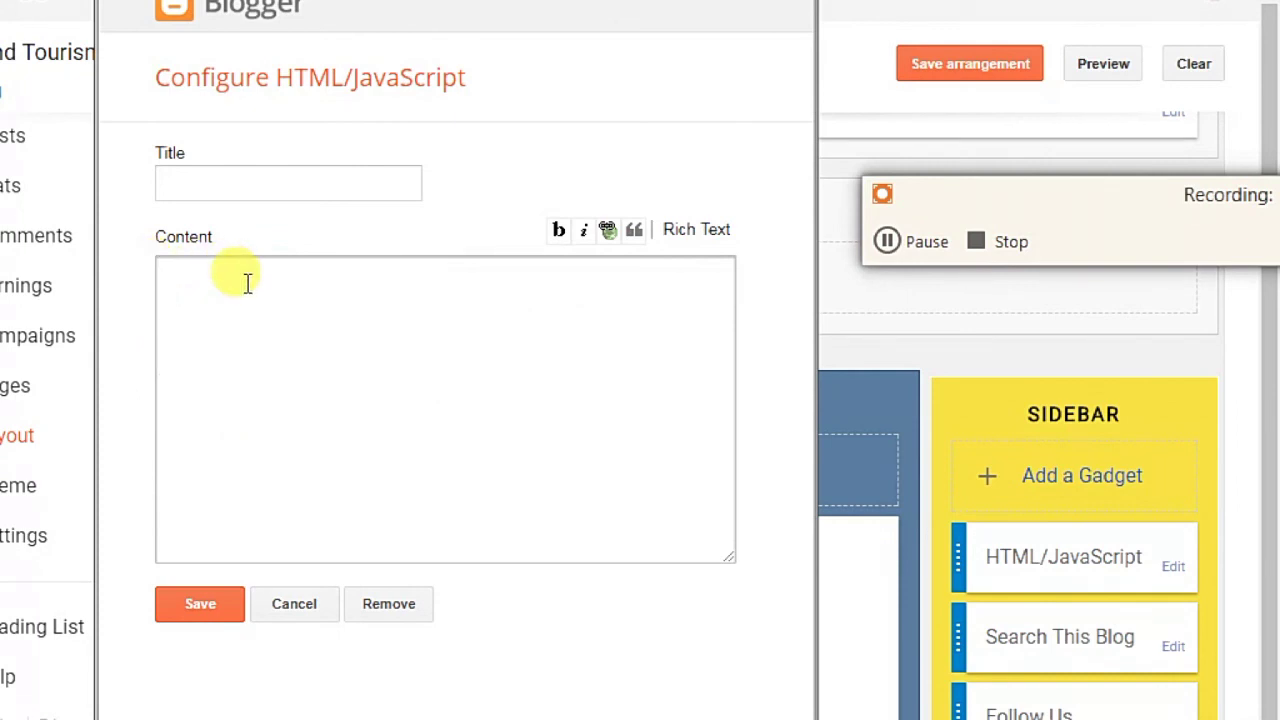
{"action": "right_click", "coordinate": [247, 283]}
{"action": "left_click", "coordinate": [309, 434]}
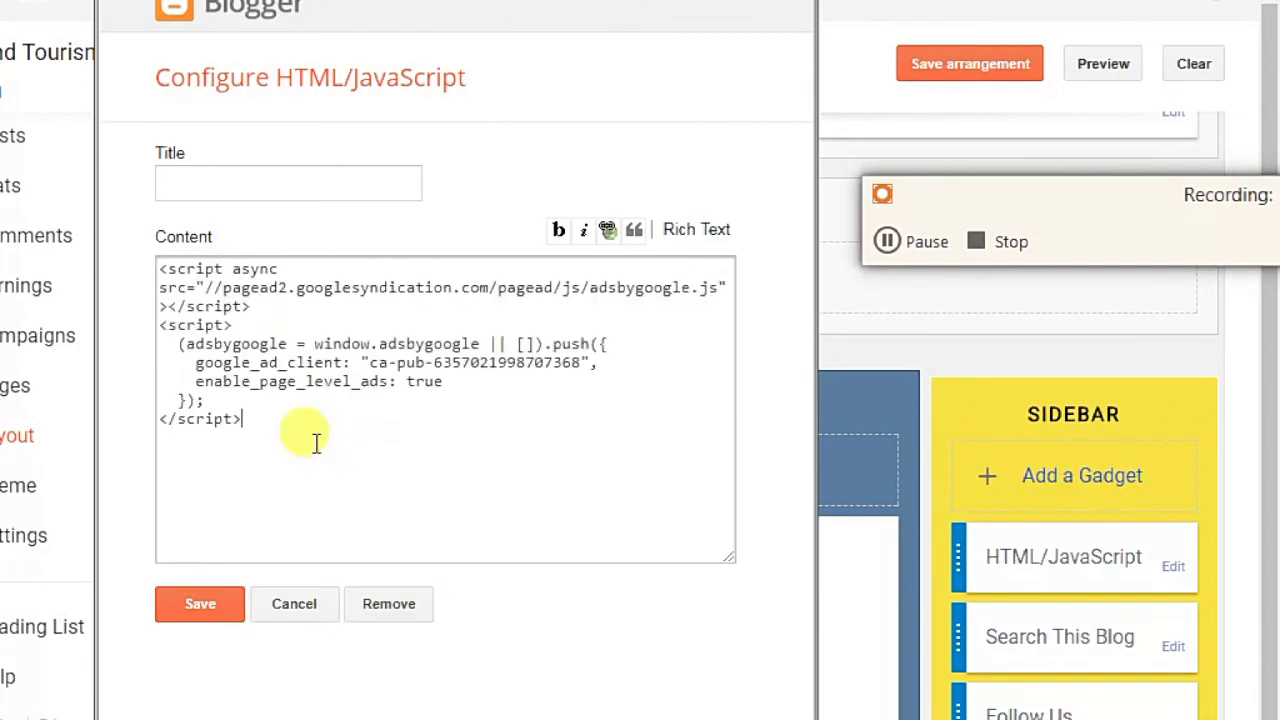
- Save the HTML/JavaScript gadget and the blog's layout arrangement
{"action": "left_click", "coordinate": [204, 603]}
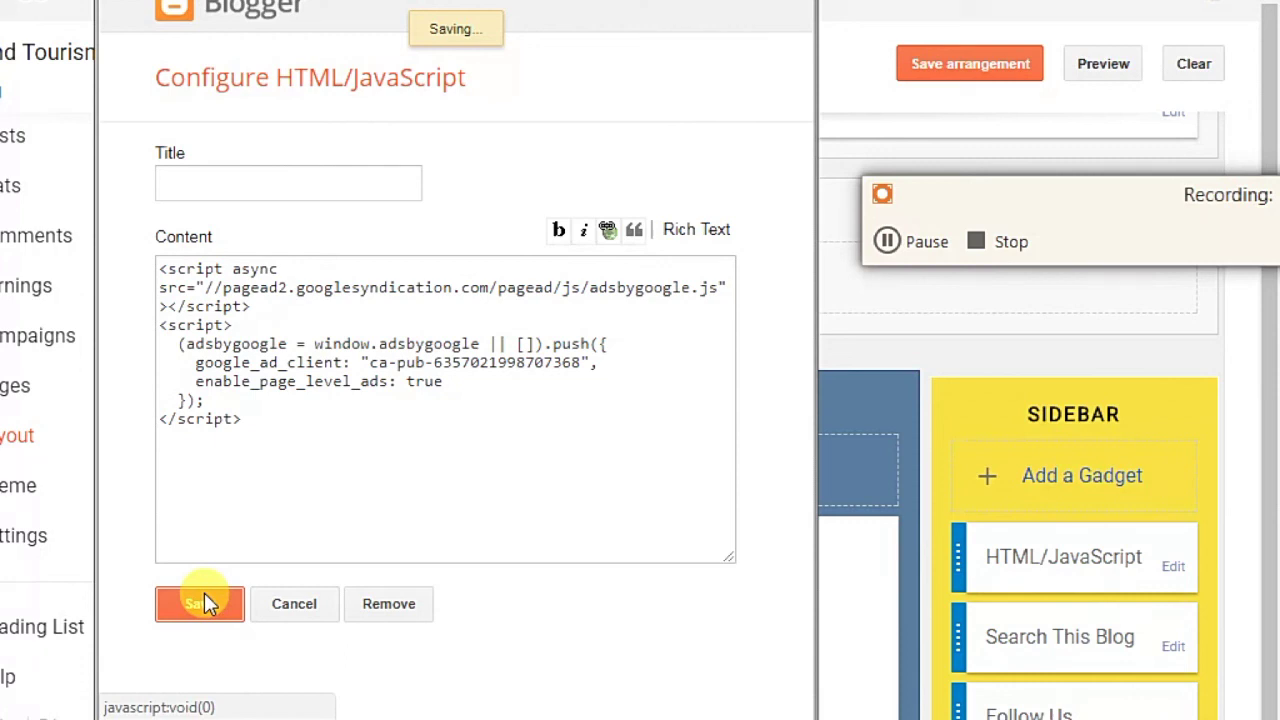
{"action": "left_click", "coordinate": [889, 241]}
{"action": "left_click", "coordinate": [889, 241]}
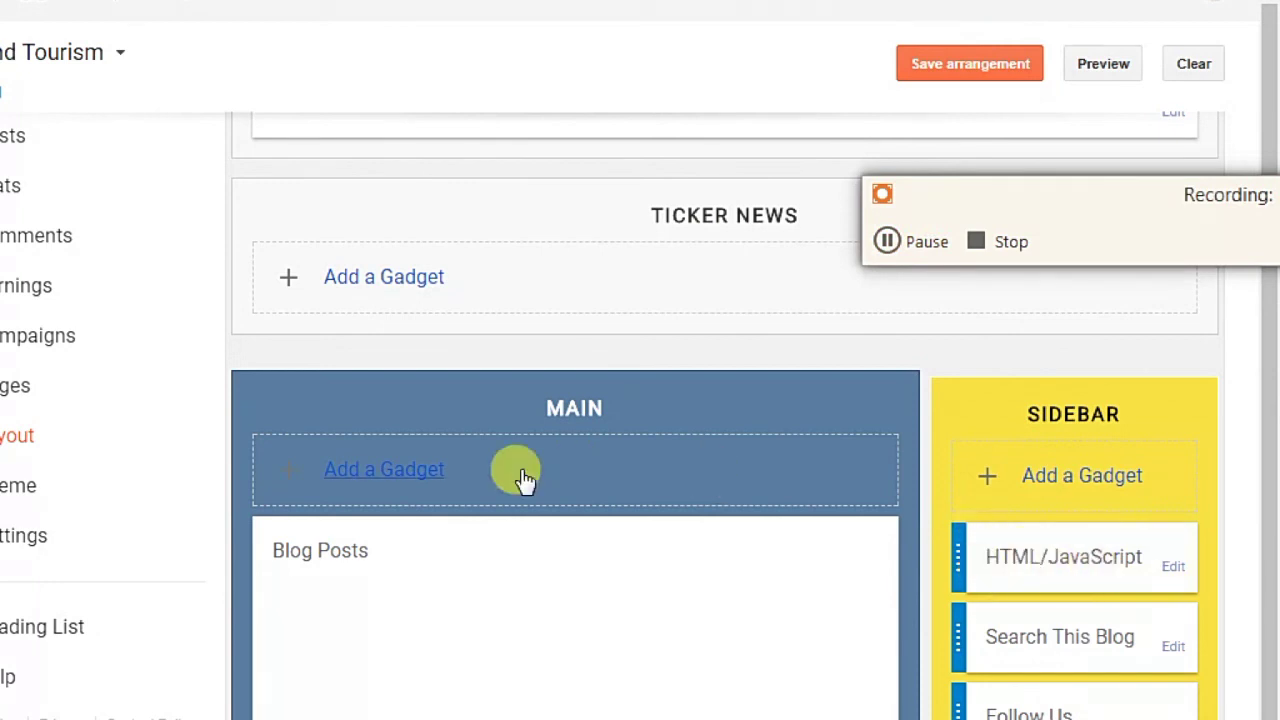
{"action": "left_click", "coordinate": [972, 60]}
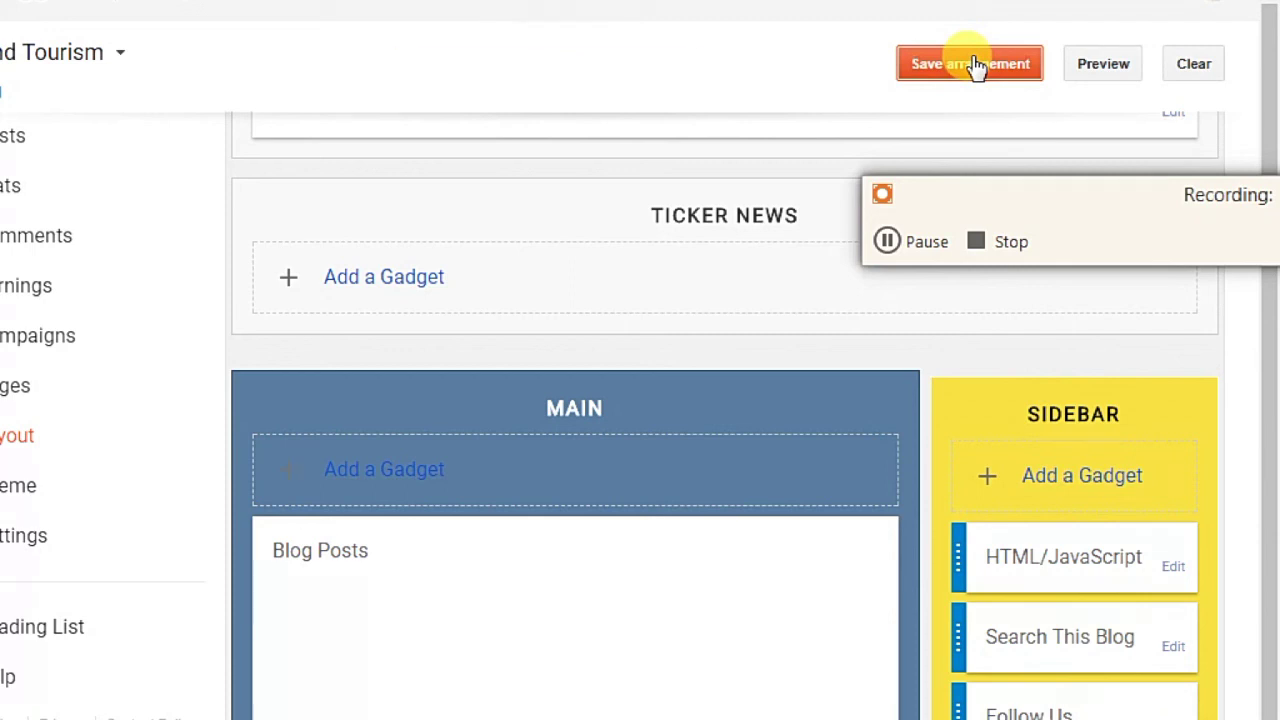
- Save the blog's layout arrangement, switch to AdSense and submit the site connection with the code marked as pasted into the site
{"action": "left_click", "coordinate": [975, 65]}
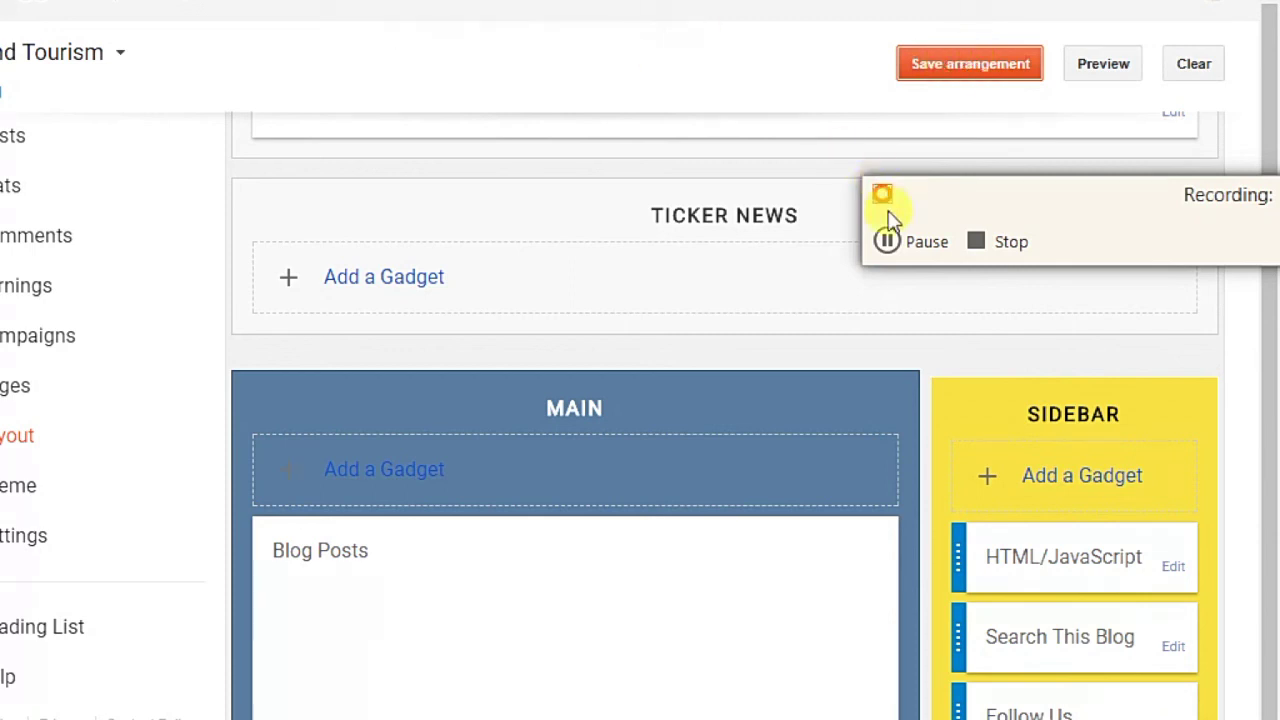
{"action": "left_click", "coordinate": [917, 240]}
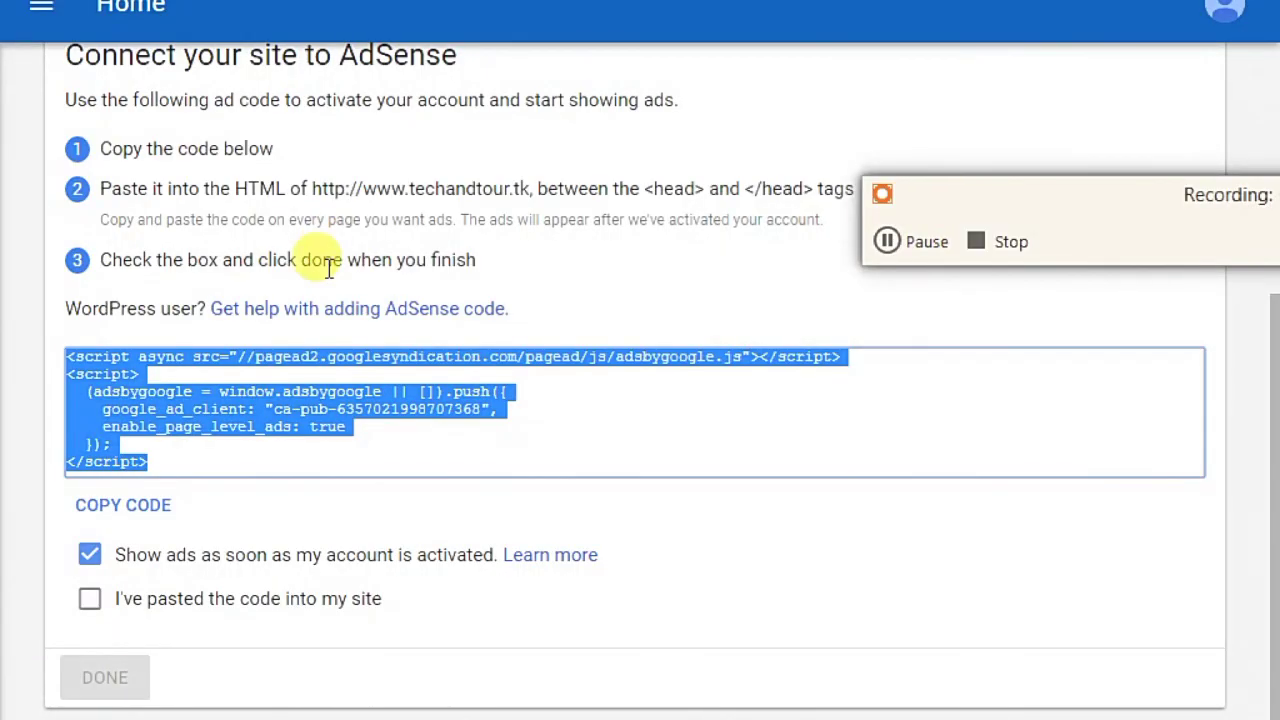
{"action": "left_click", "coordinate": [90, 600]}
{"action": "left_click", "coordinate": [110, 679]}
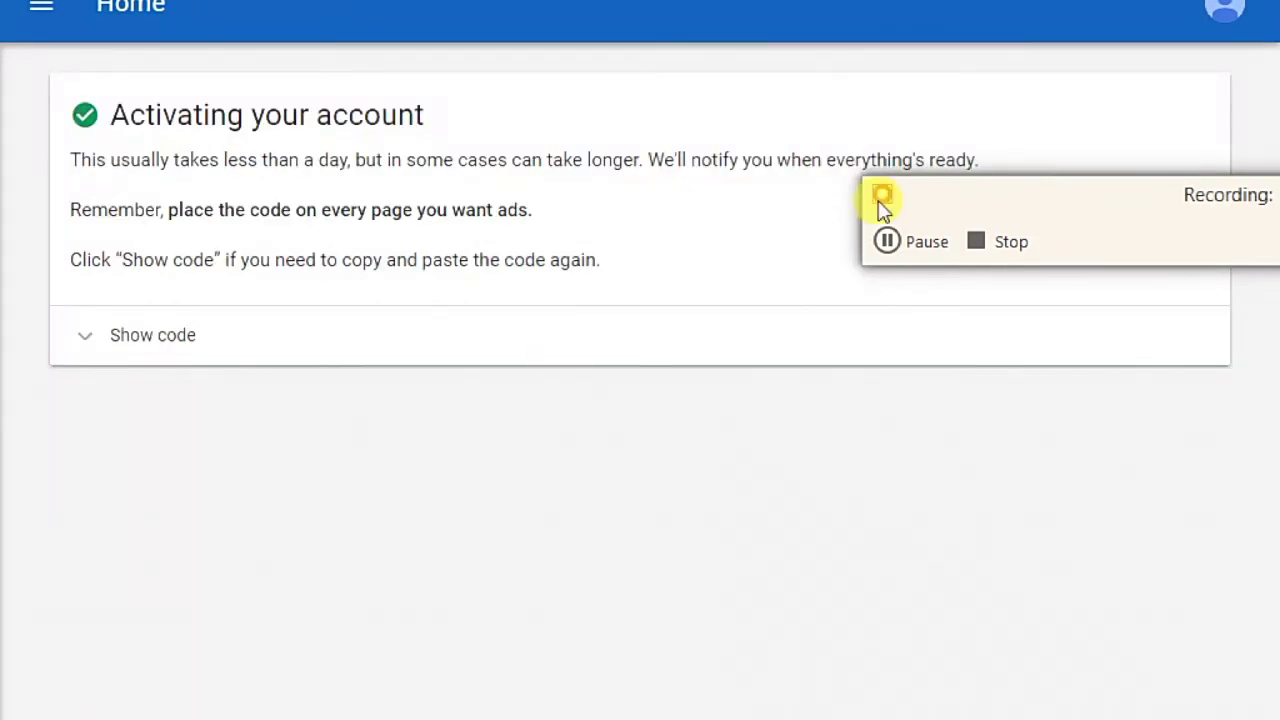
{"action": "left_click_drag", "start_coordinate": [1024, 184], "coordinate": [1021, 666]}
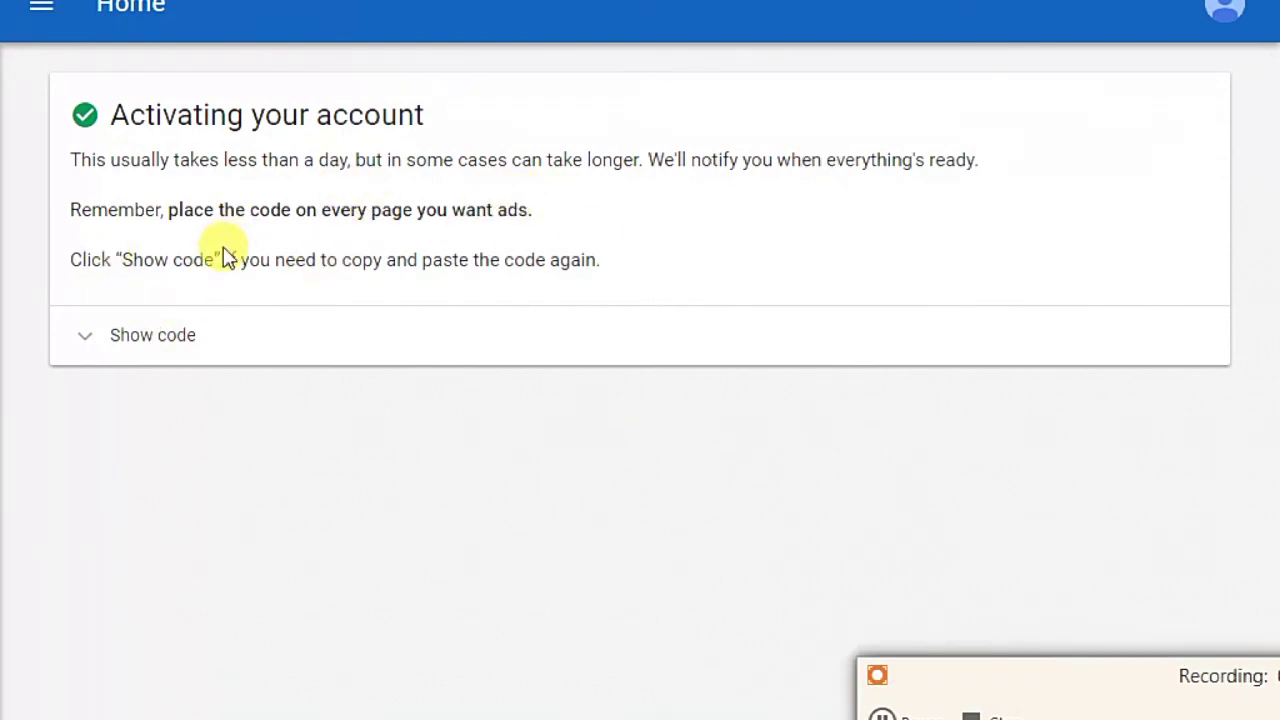
{"action": "left_click", "coordinate": [47, 15]}
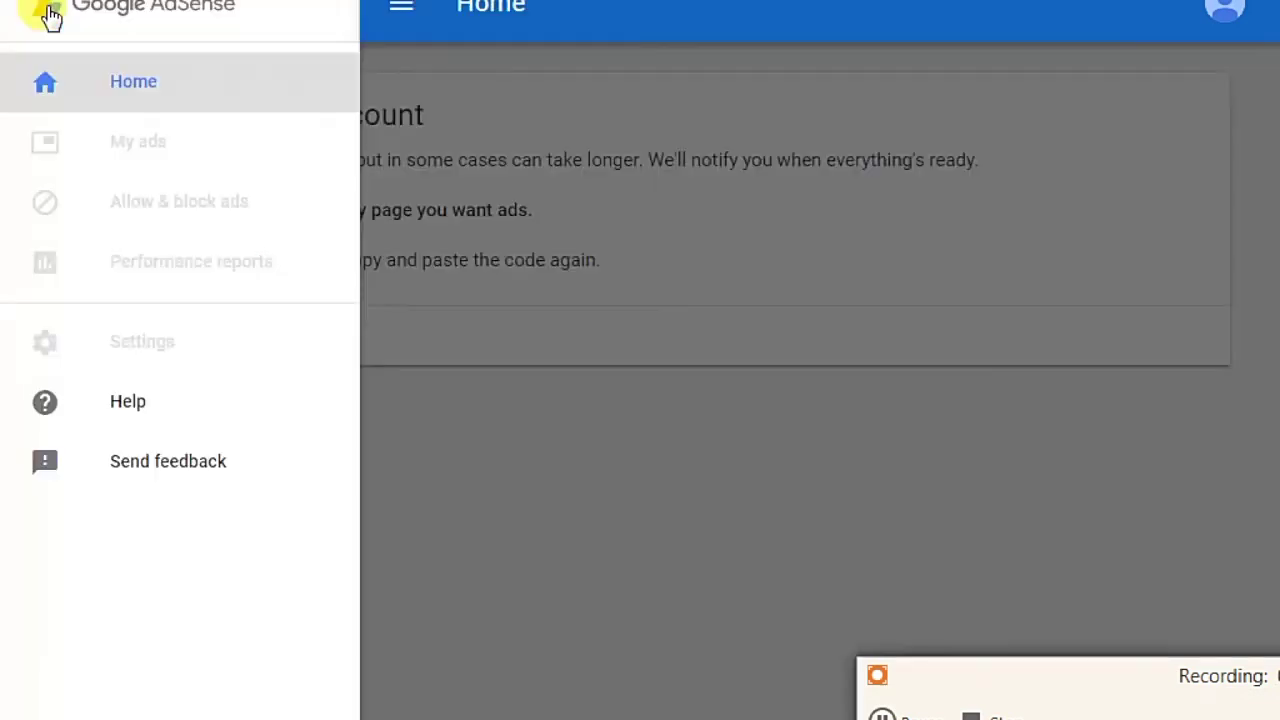
{"action": "left_click", "coordinate": [510, 452]}
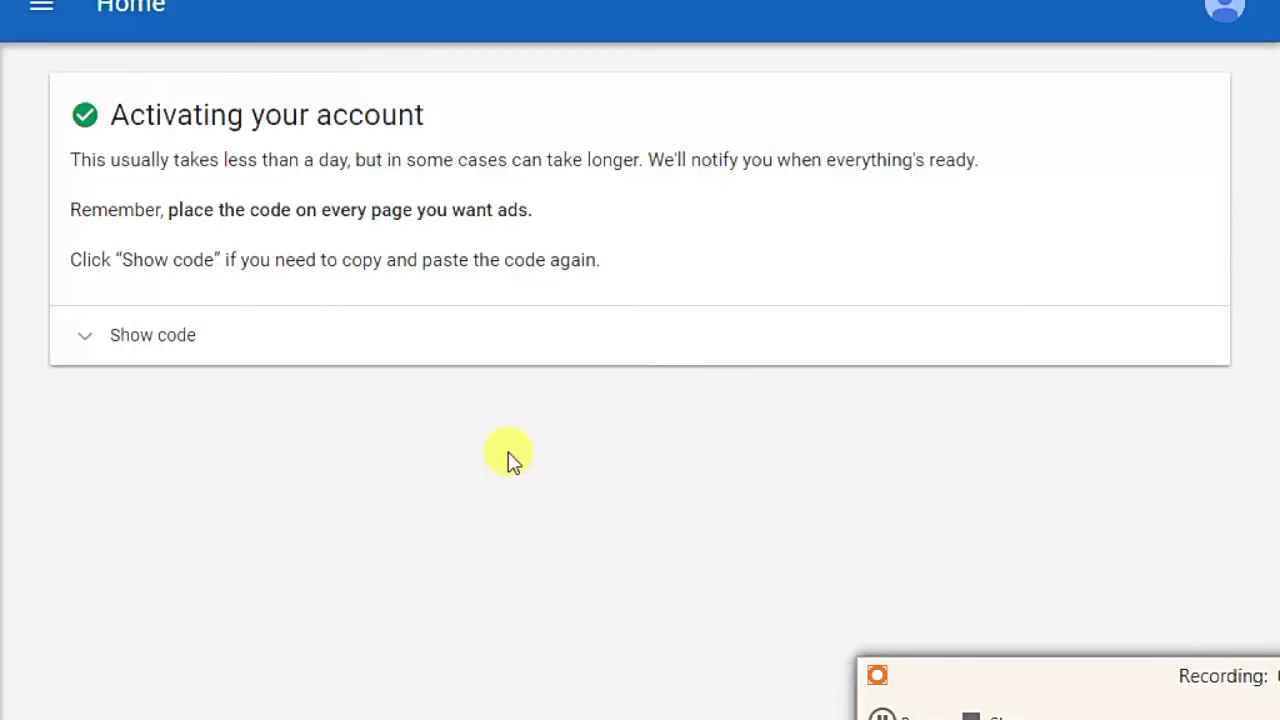
{"action": "left_click", "coordinate": [1228, 10]}
{"action": "left_click", "coordinate": [806, 390]}
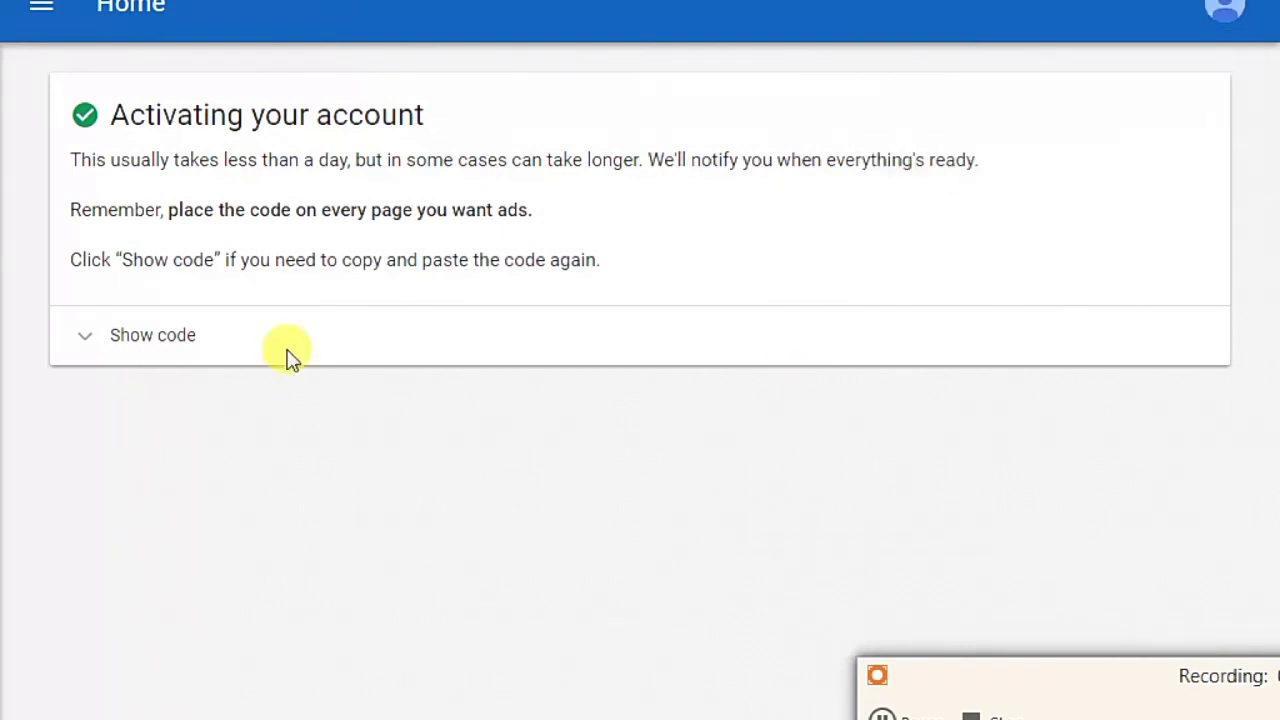
- Reveal the ad code again on the AdSense account activation page
{"action": "left_click", "coordinate": [147, 338]}
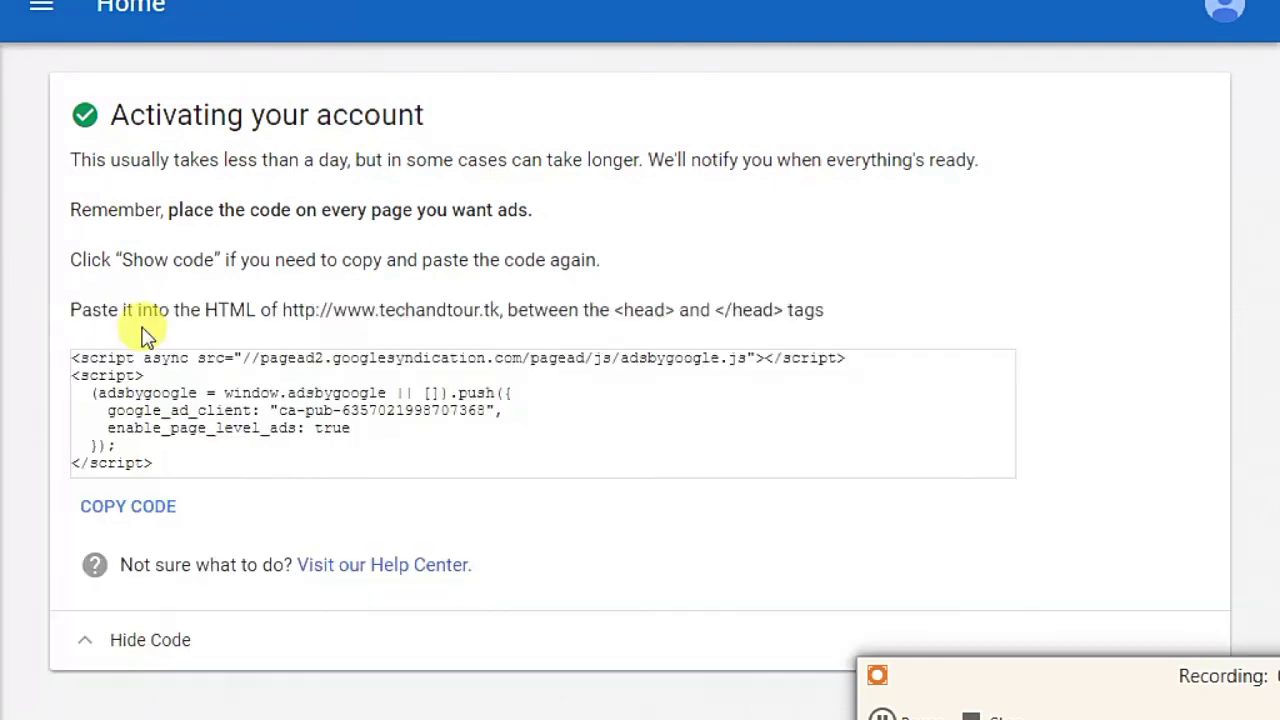